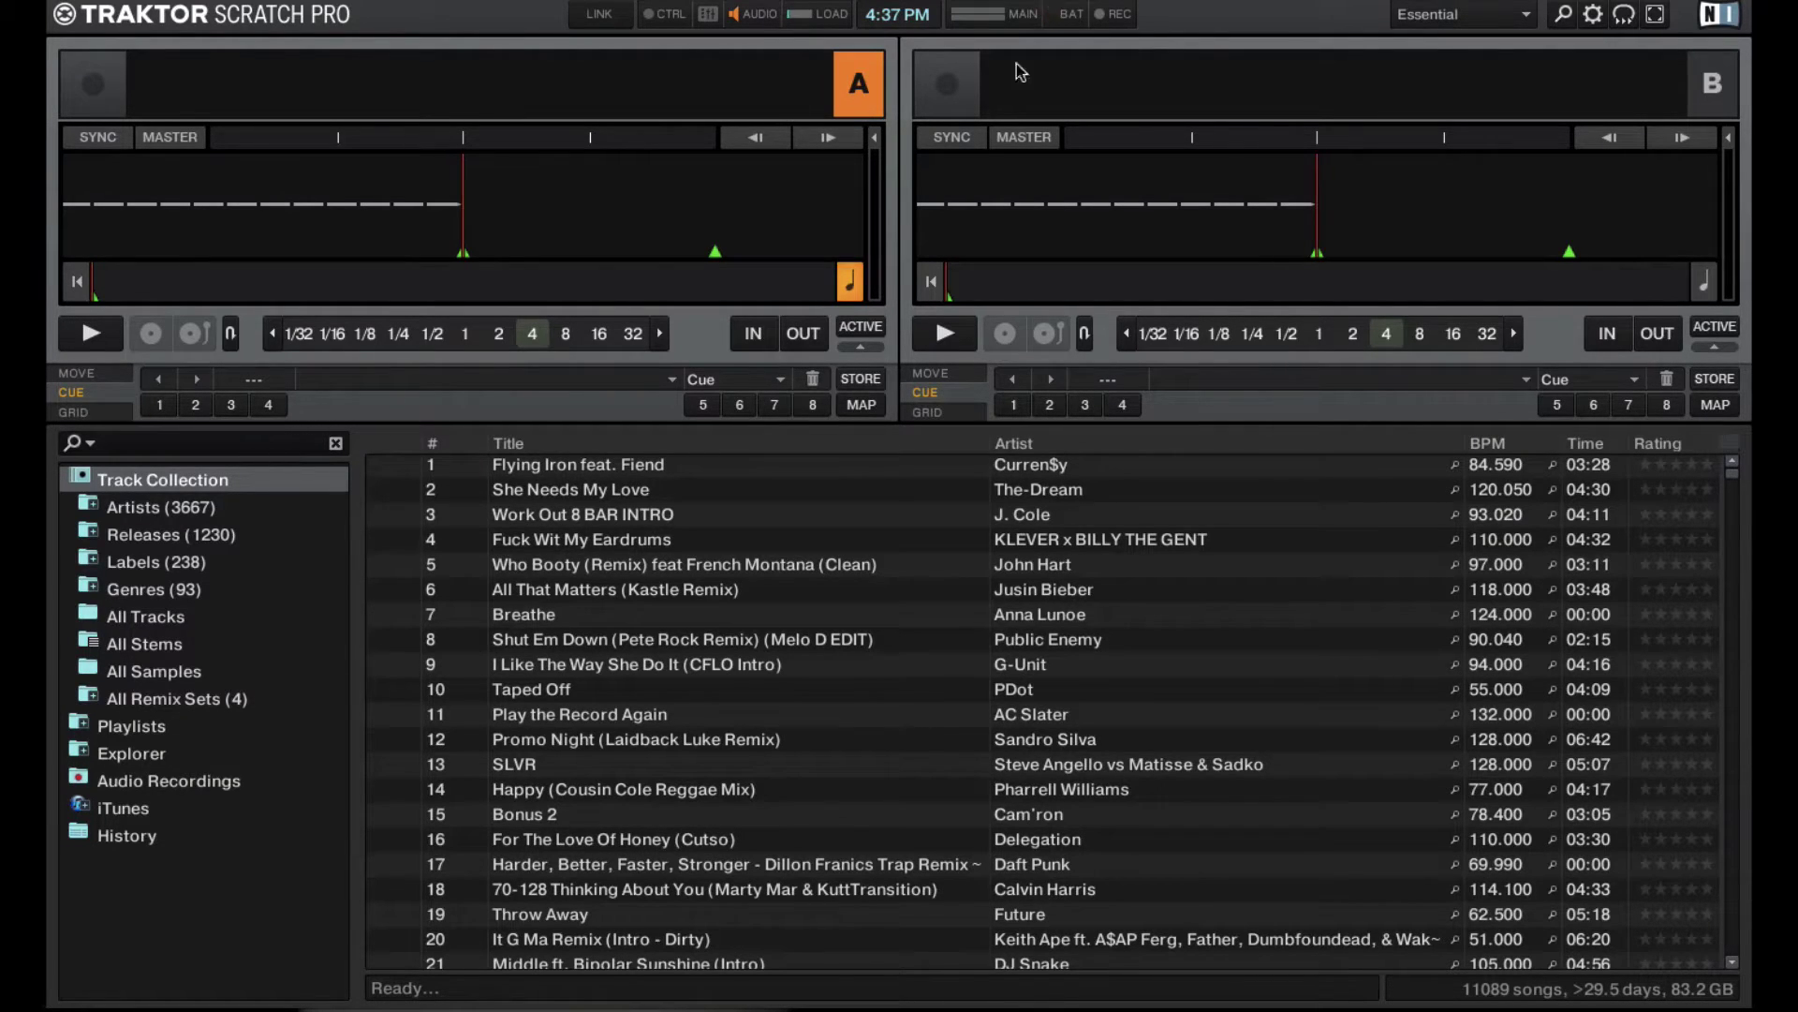
Step: Turn on Show Global Section in Preferences so both FX units and the Loop Recorder appear
{"action": "left_click", "coordinate": [1594, 16]}
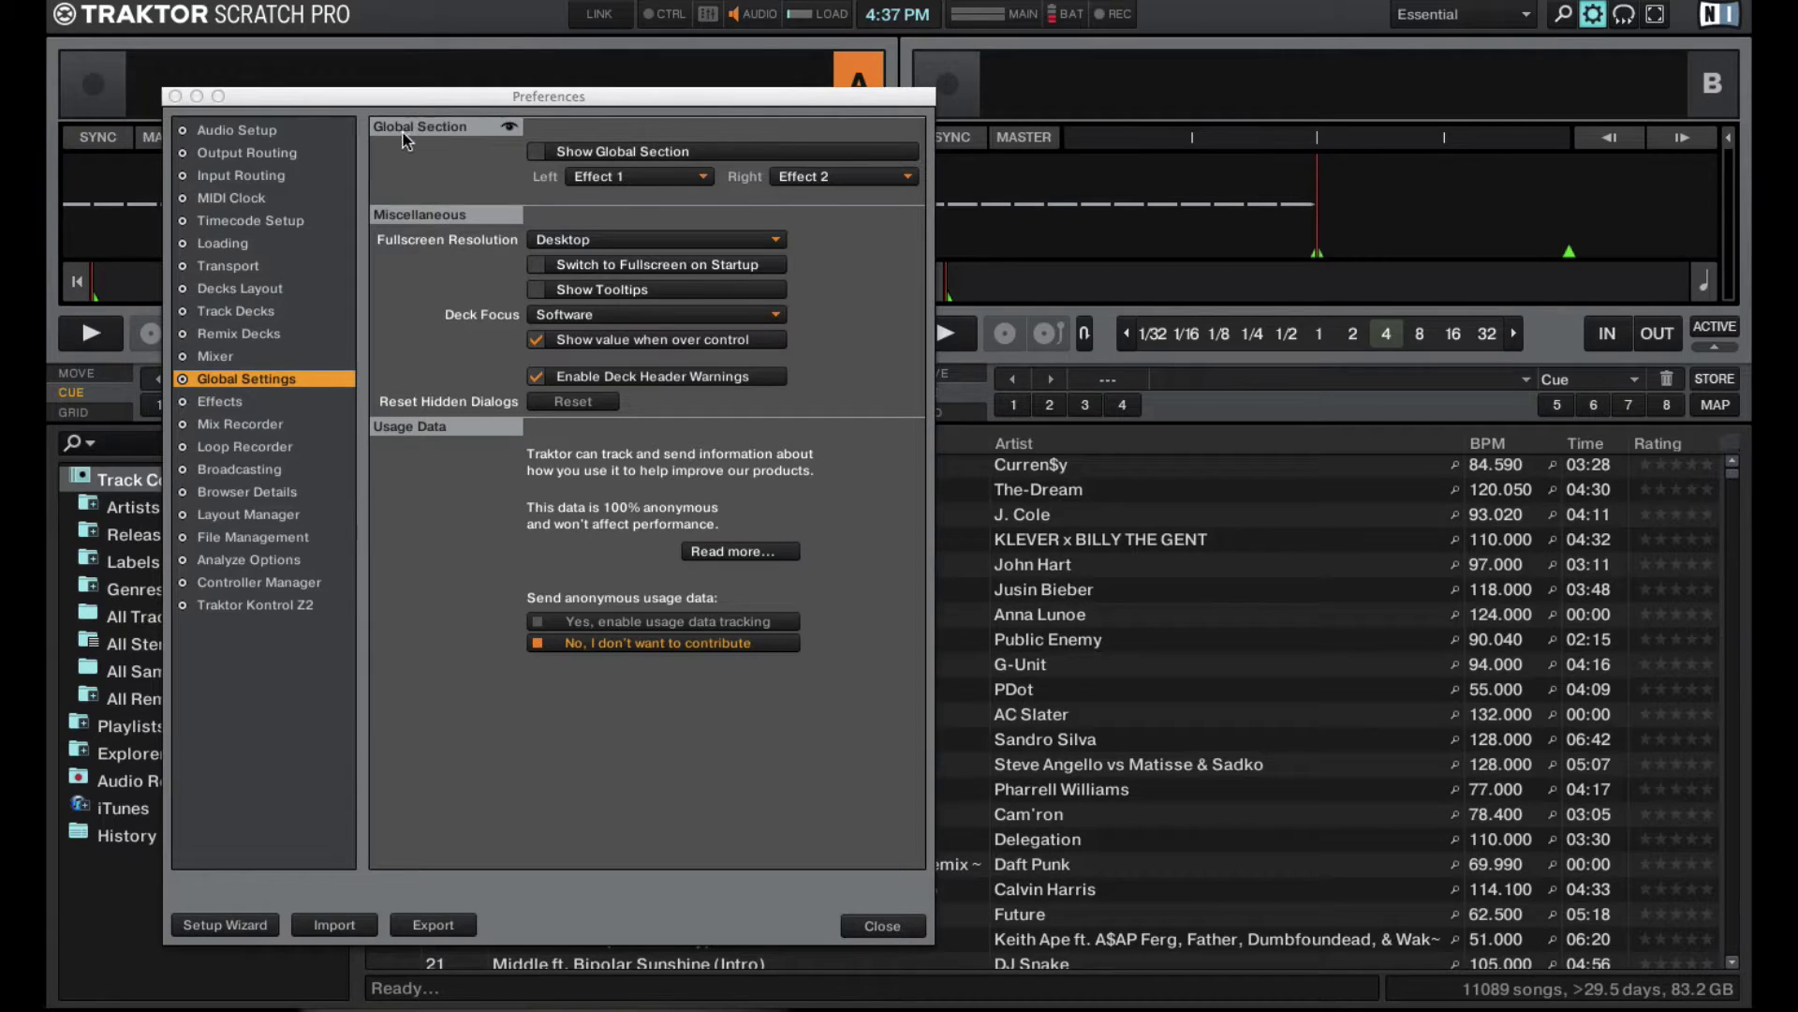
{"action": "left_click", "coordinate": [536, 153]}
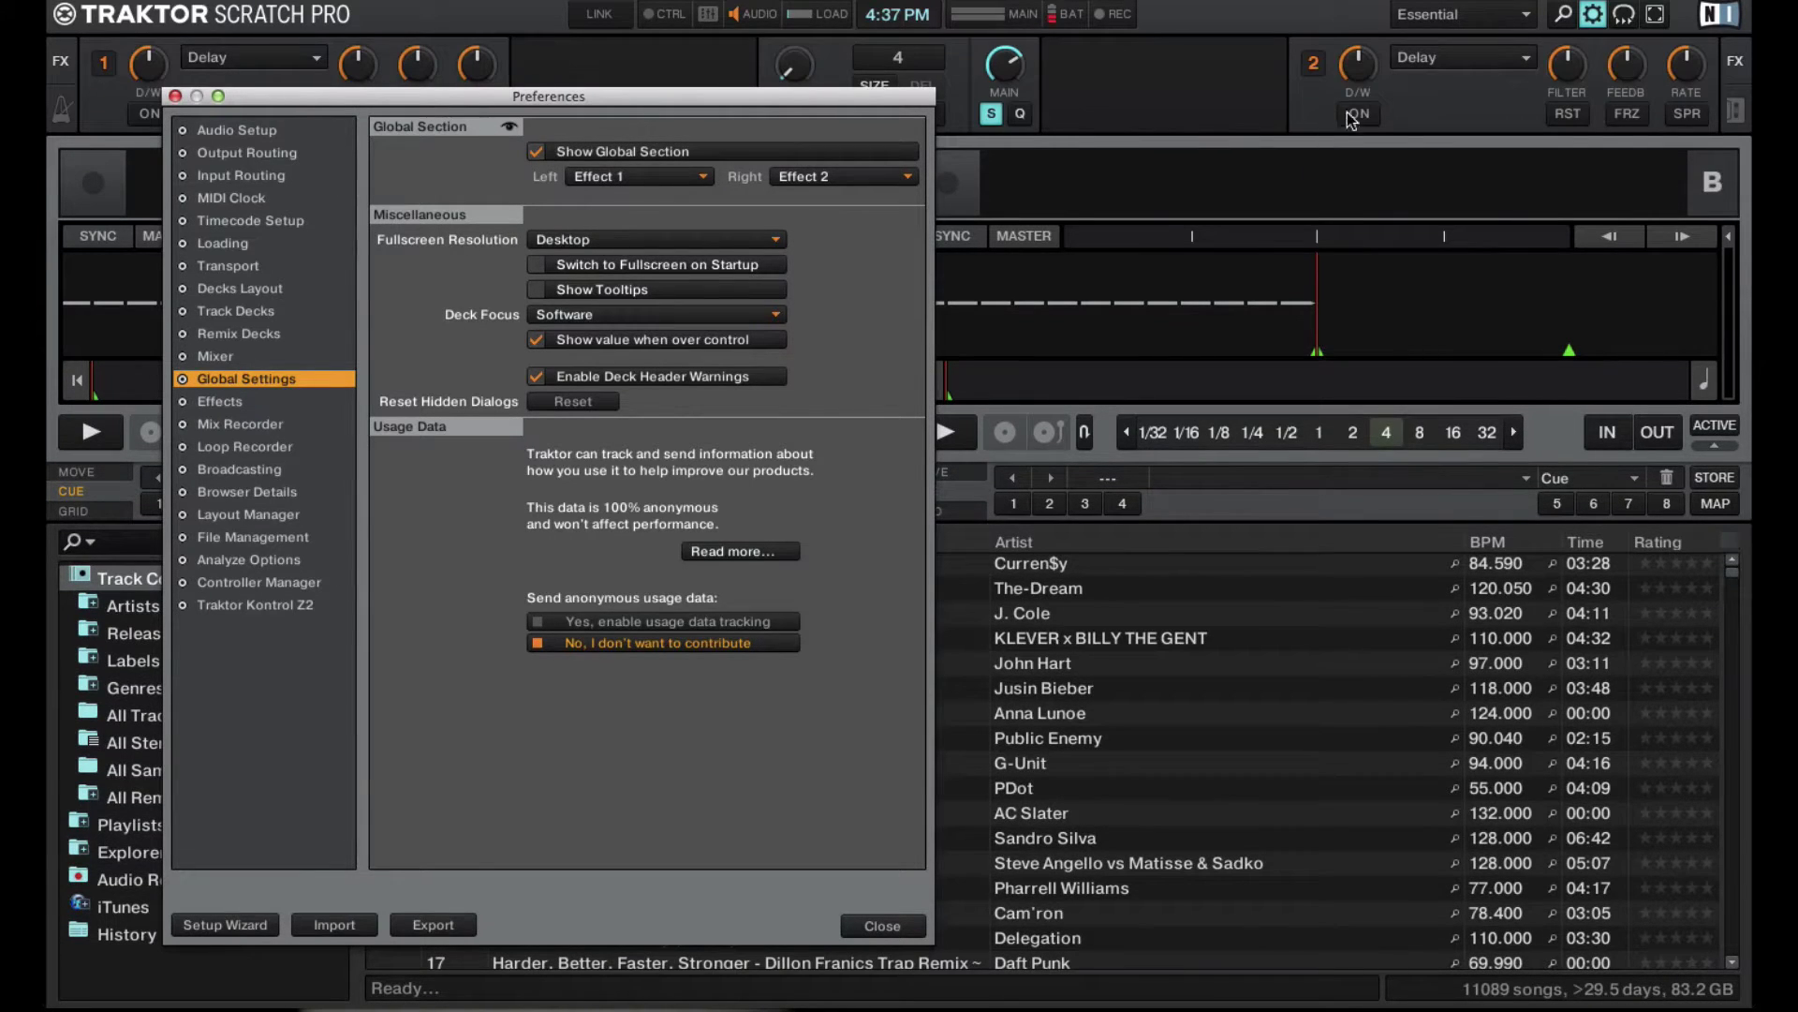
{"action": "left_click", "coordinate": [883, 926]}
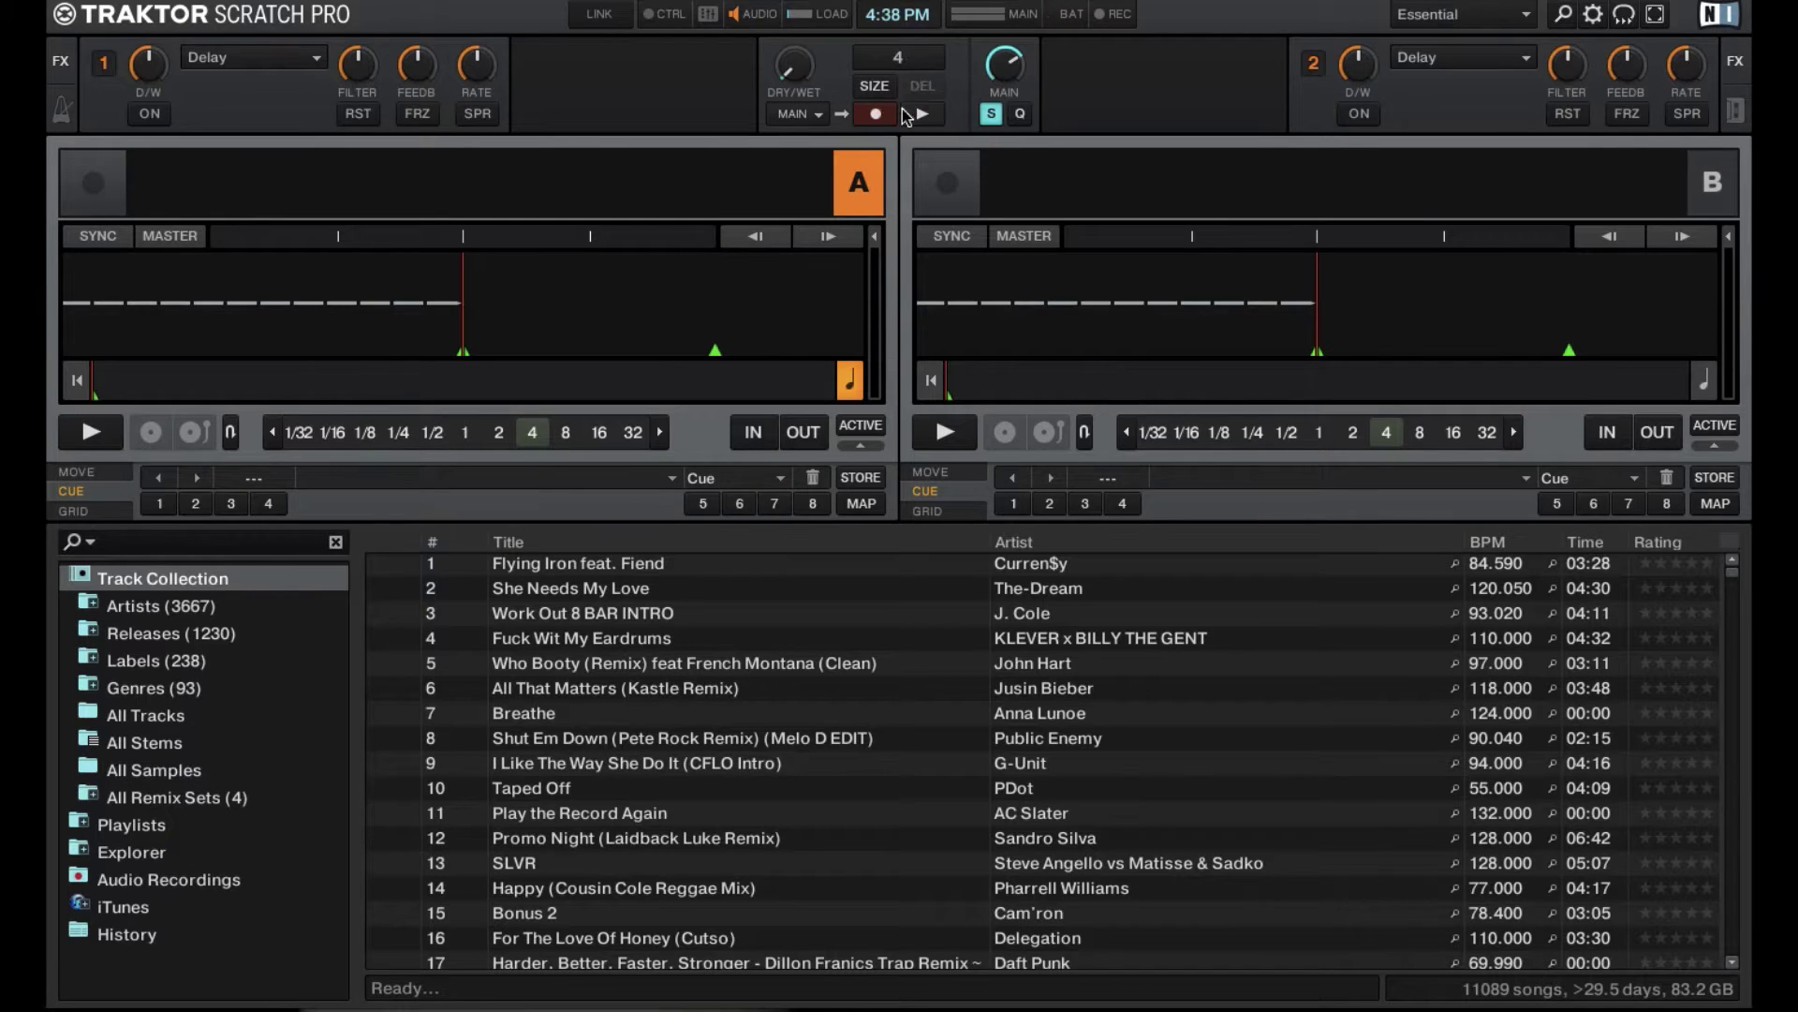
Step: Raise the loop recorder size from 4 through 8 to 32, then hit record
{"action": "left_click", "coordinate": [878, 90]}
{"action": "left_click", "coordinate": [878, 90]}
{"action": "left_click", "coordinate": [877, 90]}
{"action": "left_click", "coordinate": [875, 111]}
Step: Keep the loop recorder source on MAIN and raise its dry/wet level to +1.0
{"action": "mouse_move", "coordinate": [804, 77]}
{"action": "left_click", "coordinate": [821, 115]}
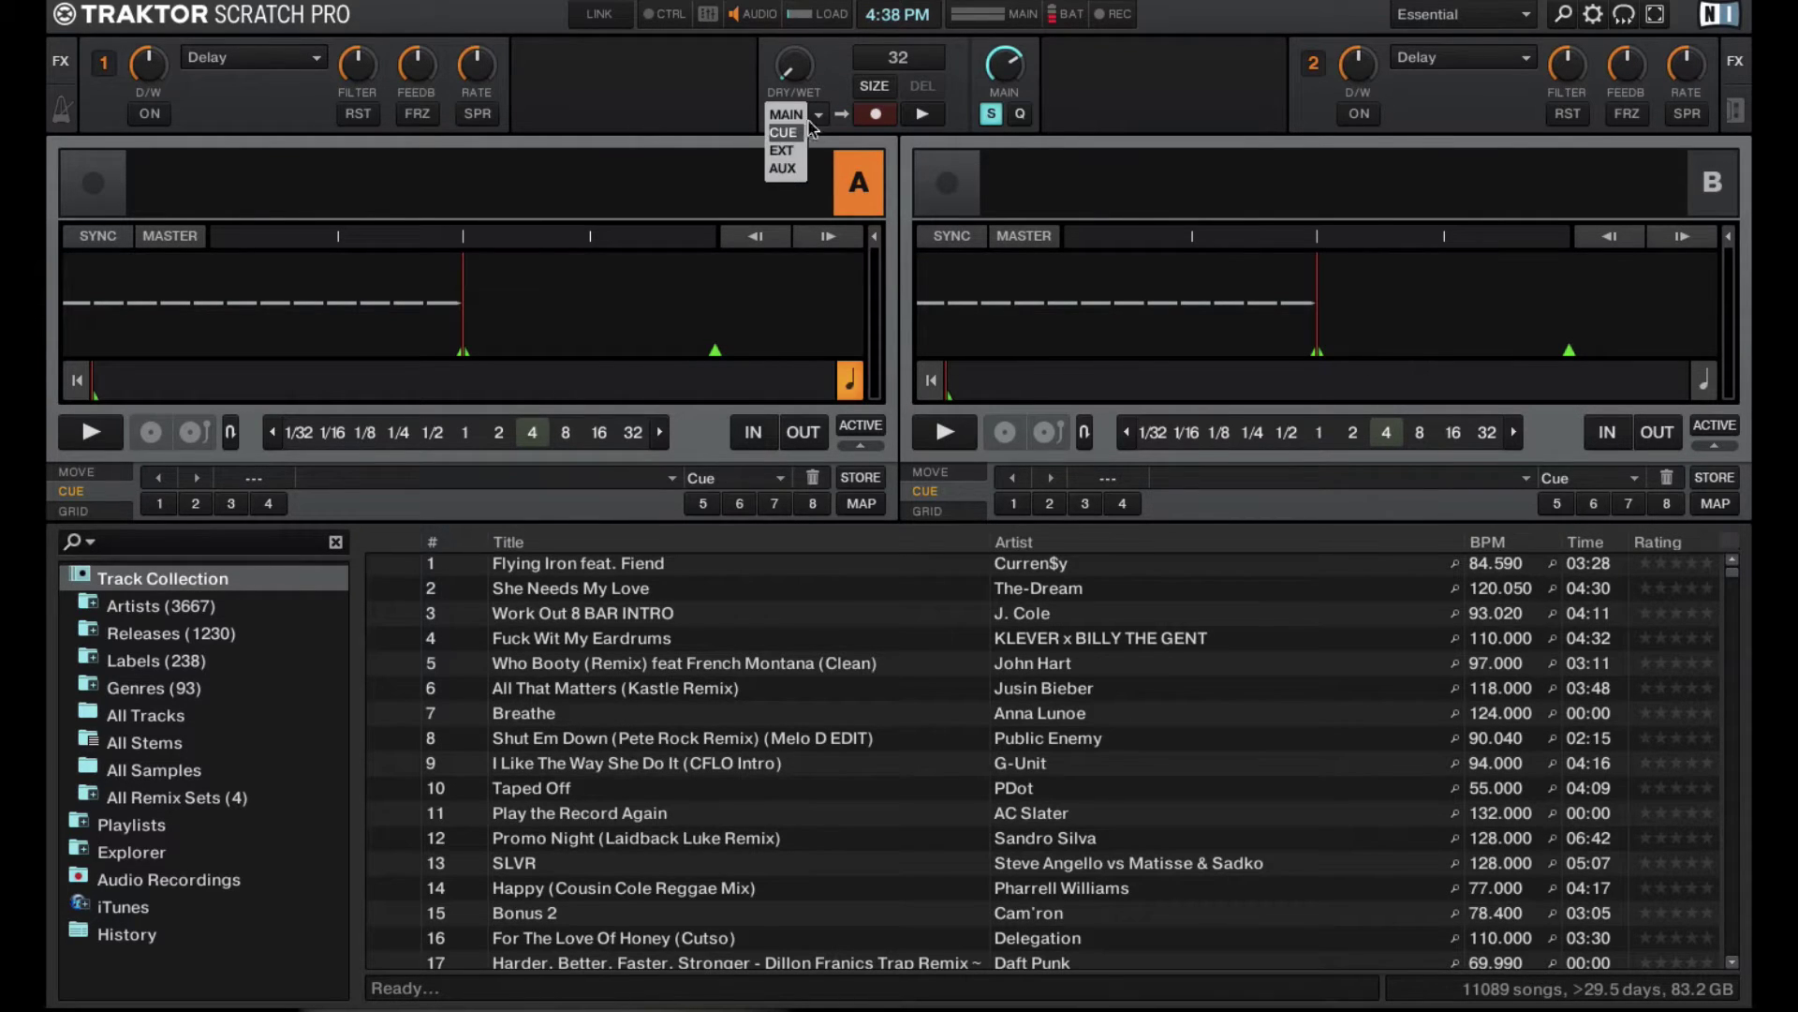
{"action": "left_click", "coordinate": [821, 81]}
{"action": "left_click_drag", "start_coordinate": [803, 75], "coordinate": [803, 46]}
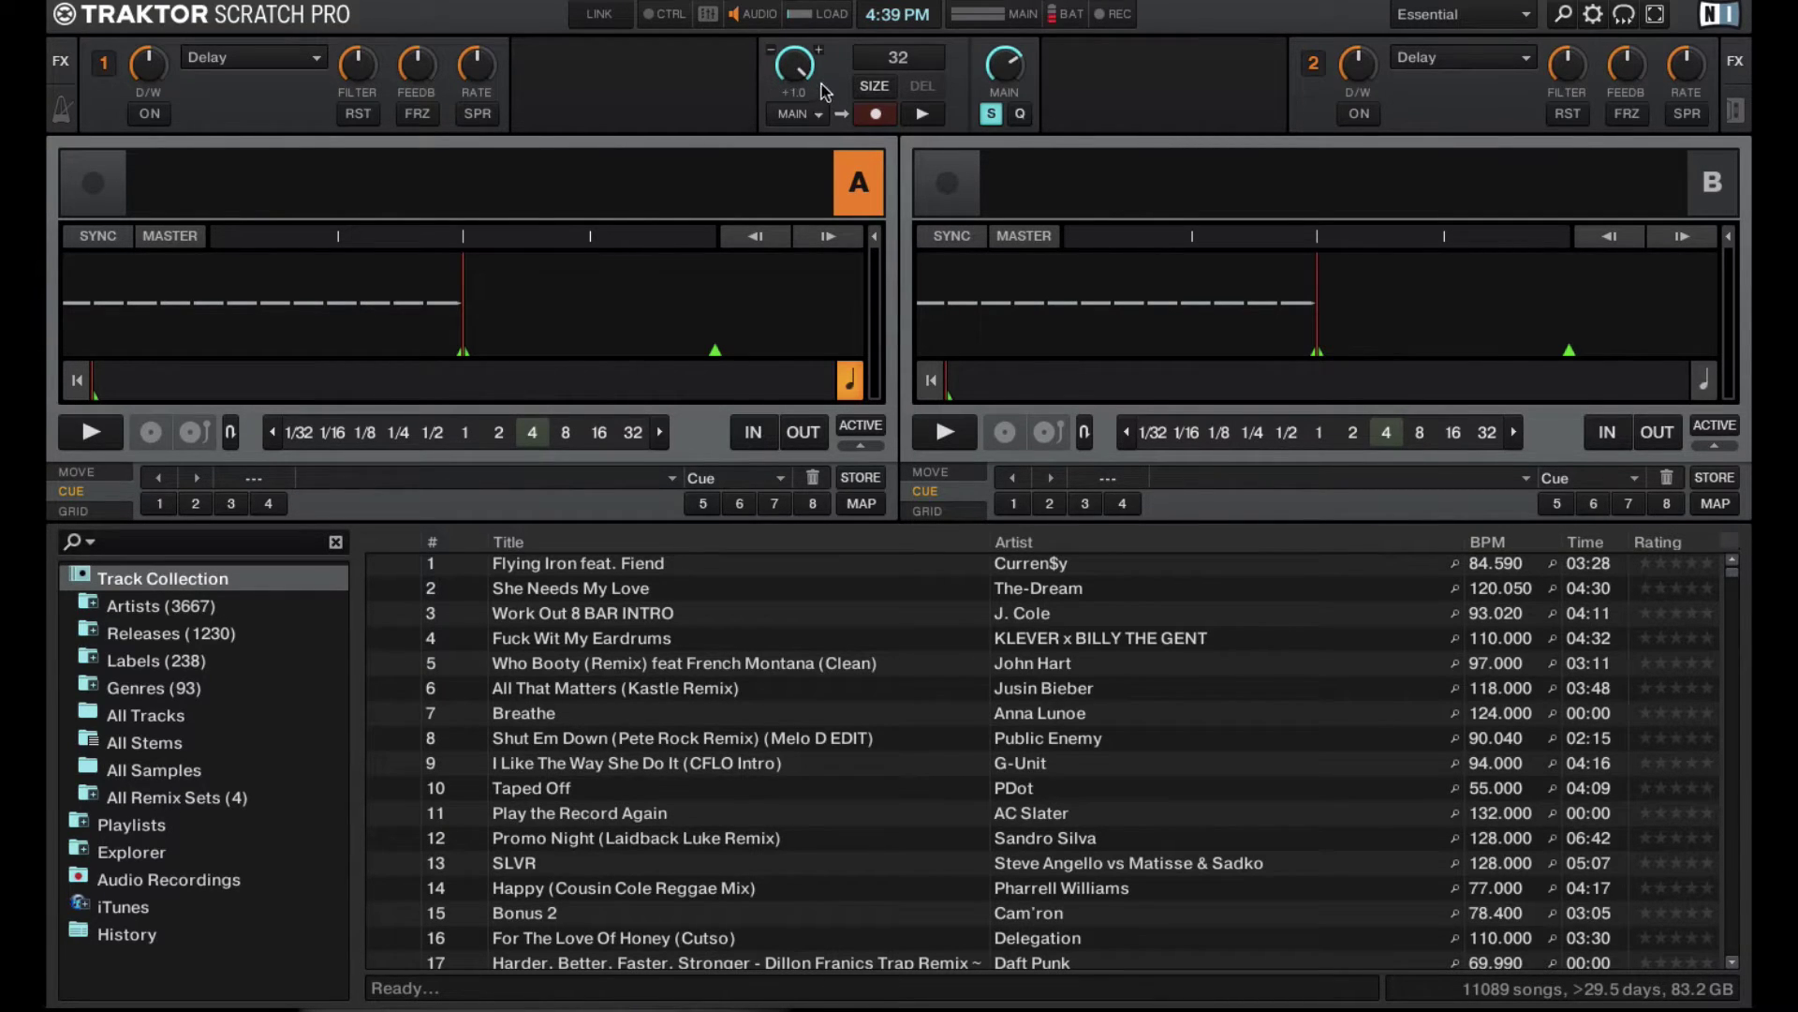
Step: Lower the loop recorder dry/wet through +0.8 and +0.7 down to minimum
{"action": "mouse_move", "coordinate": [795, 63]}
{"action": "left_click_drag", "start_coordinate": [794, 64], "coordinate": [795, 69]}
{"action": "left_click_drag", "start_coordinate": [804, 86], "coordinate": [801, 72]}
{"action": "left_click_drag", "start_coordinate": [804, 72], "coordinate": [806, 94]}
{"action": "mouse_move", "coordinate": [1019, 75]}
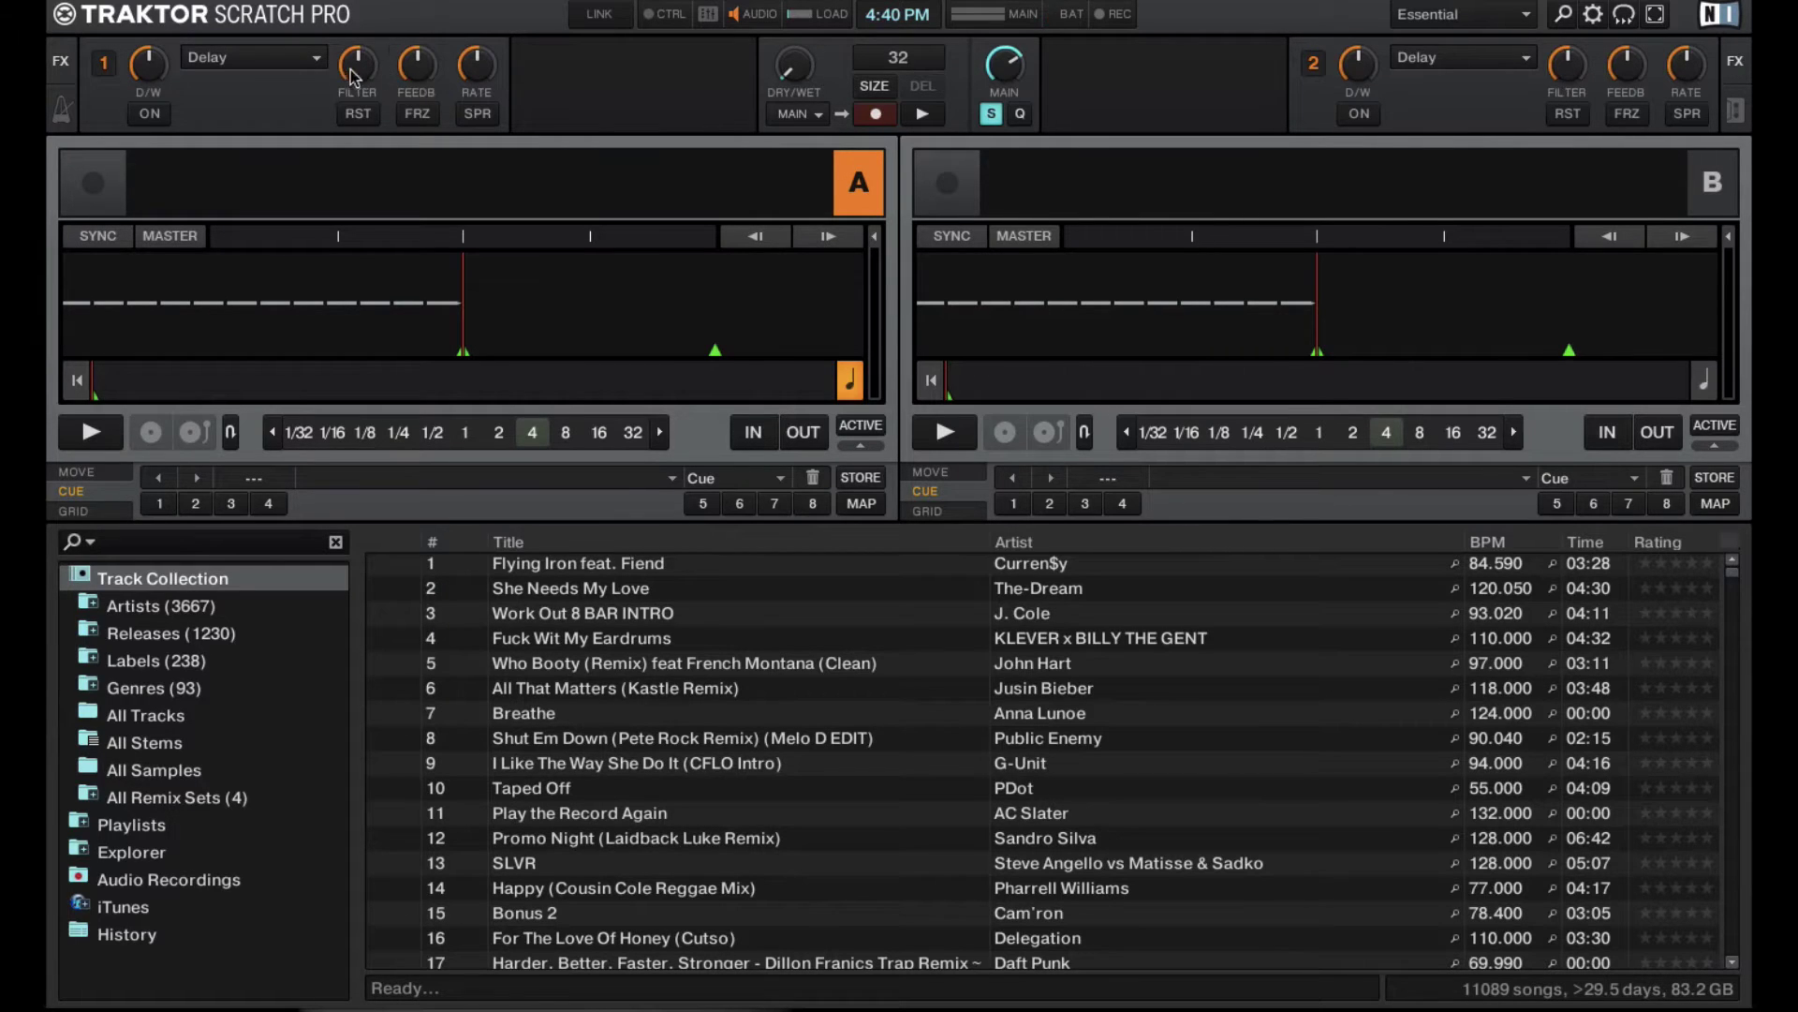
Step: Switch FX unit 1 to group mode and load Flanger Pulse into its second slot
{"action": "left_click", "coordinate": [104, 62]}
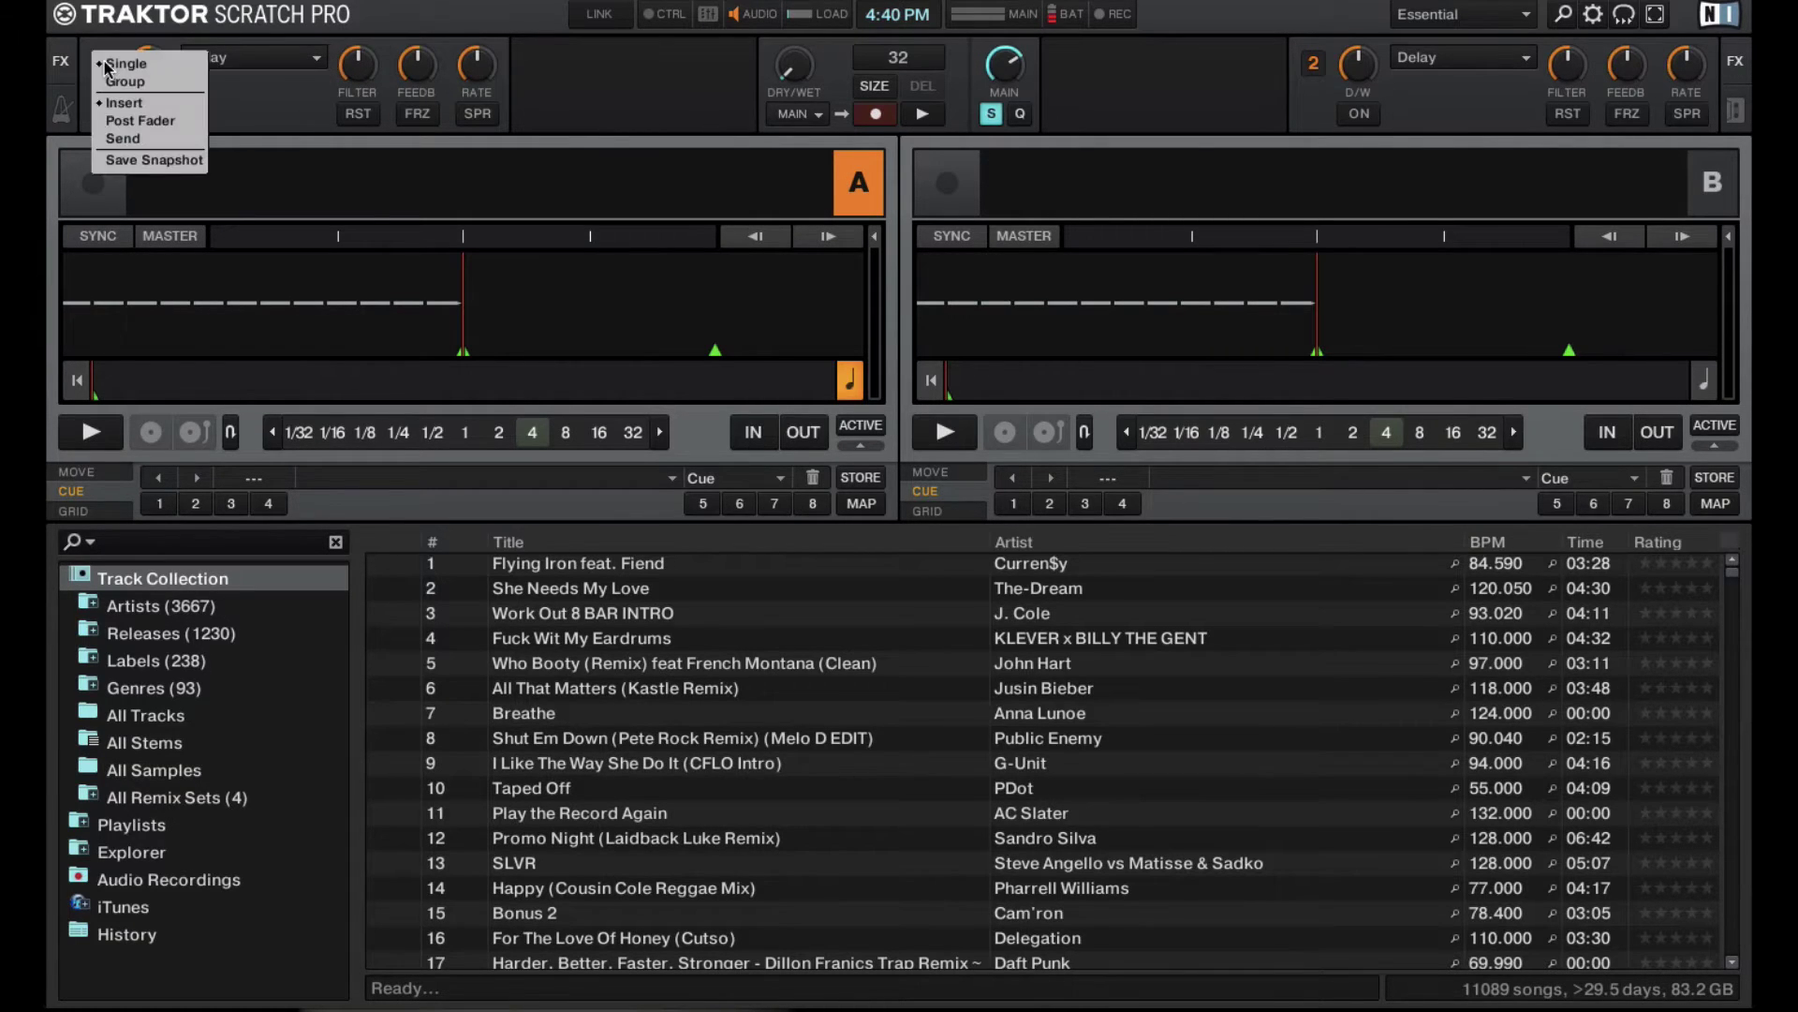
{"action": "left_click", "coordinate": [149, 82]}
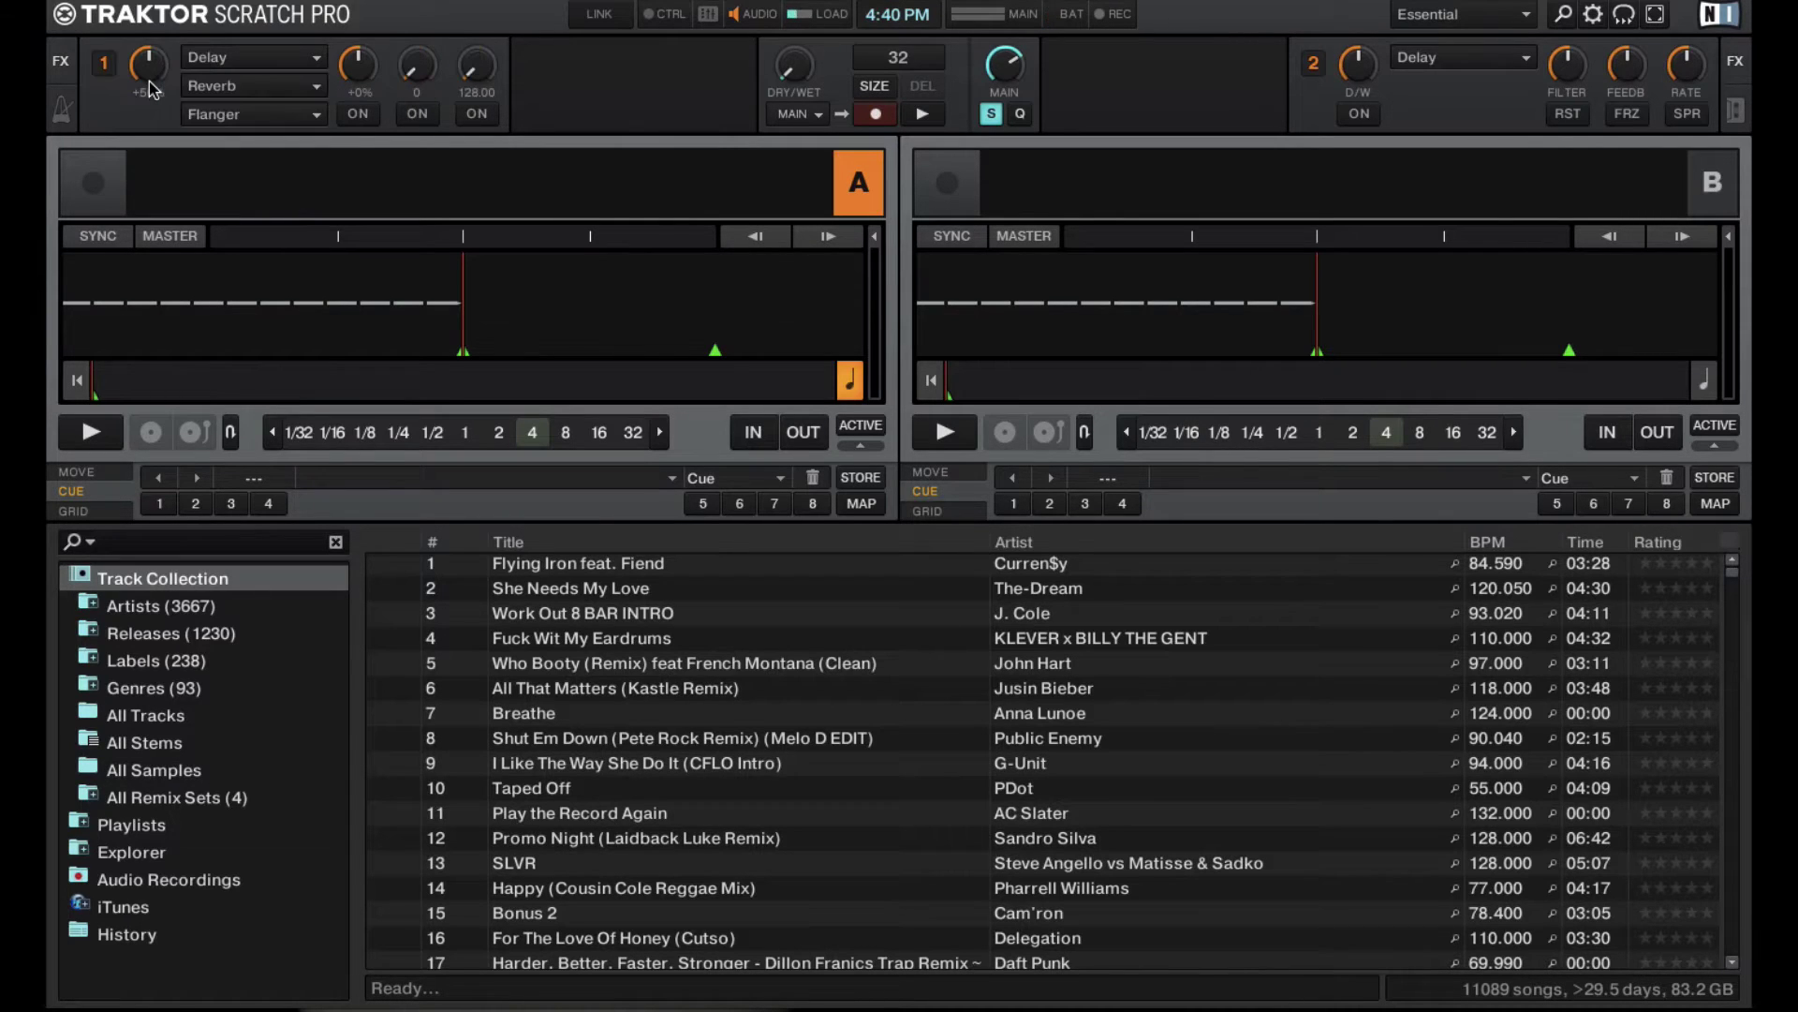
{"action": "left_click", "coordinate": [255, 58]}
{"action": "left_click", "coordinate": [281, 93]}
{"action": "left_click", "coordinate": [286, 88]}
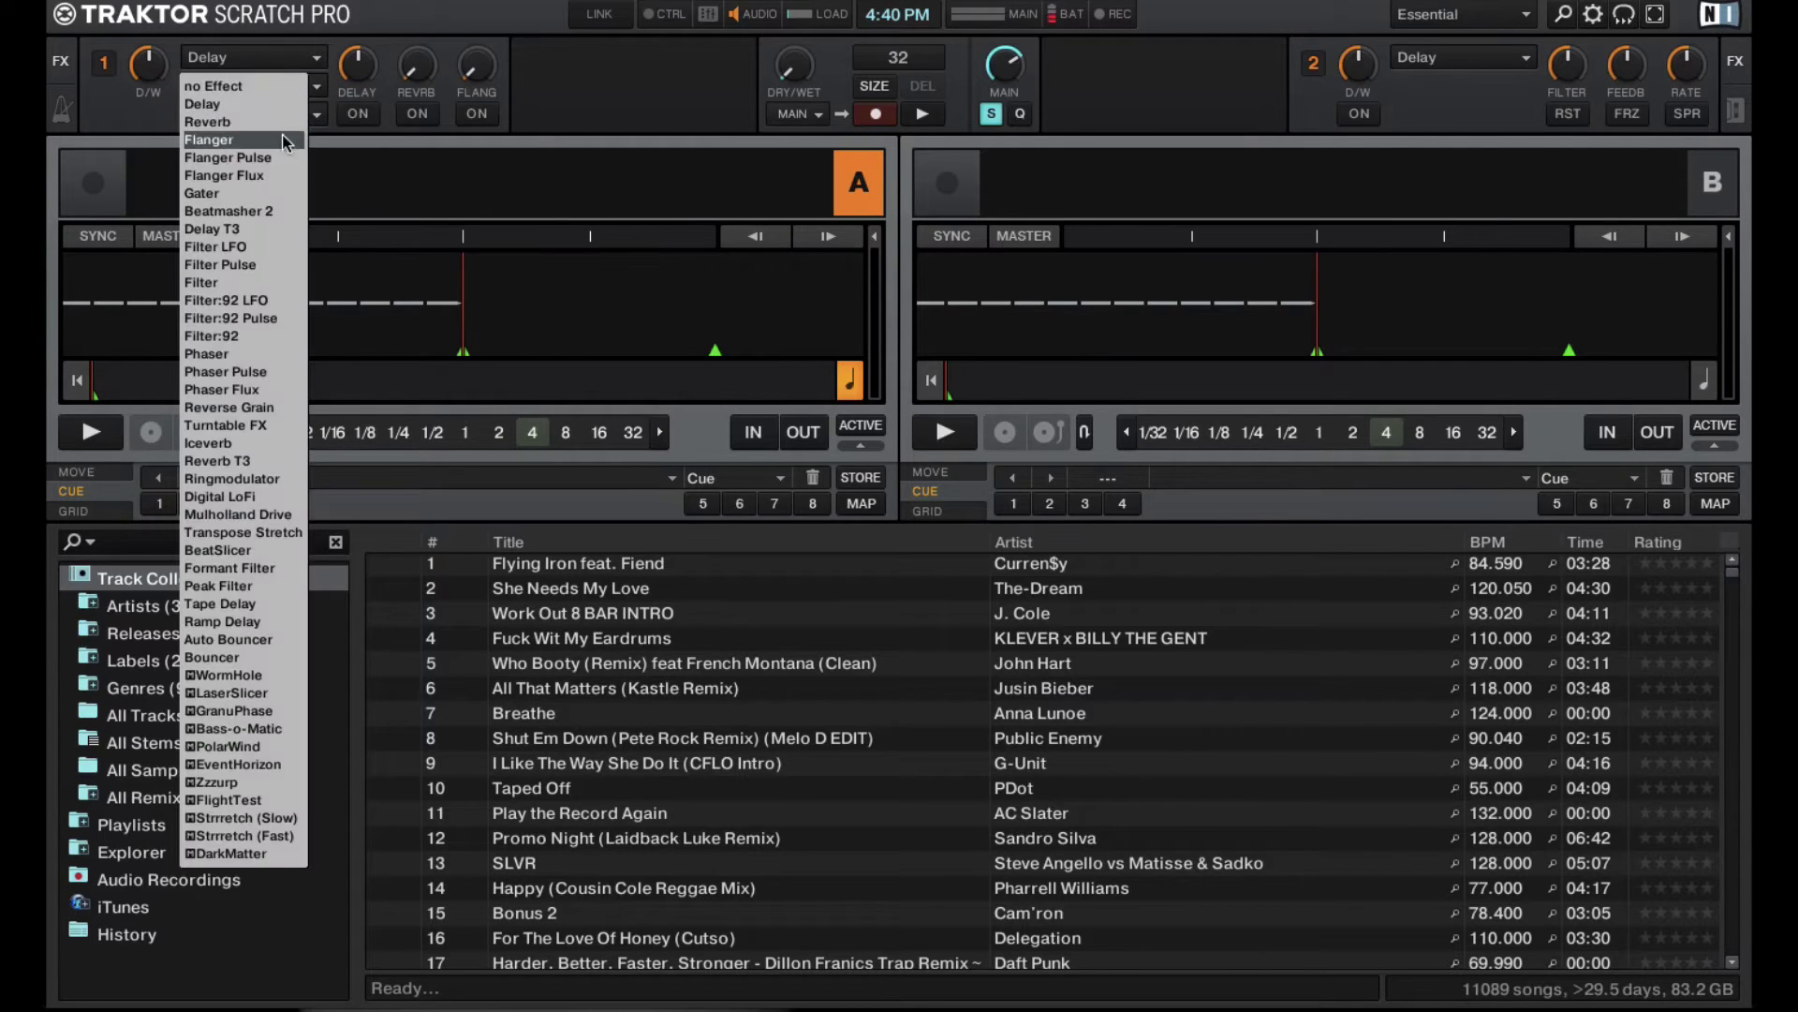
{"action": "left_click", "coordinate": [268, 155]}
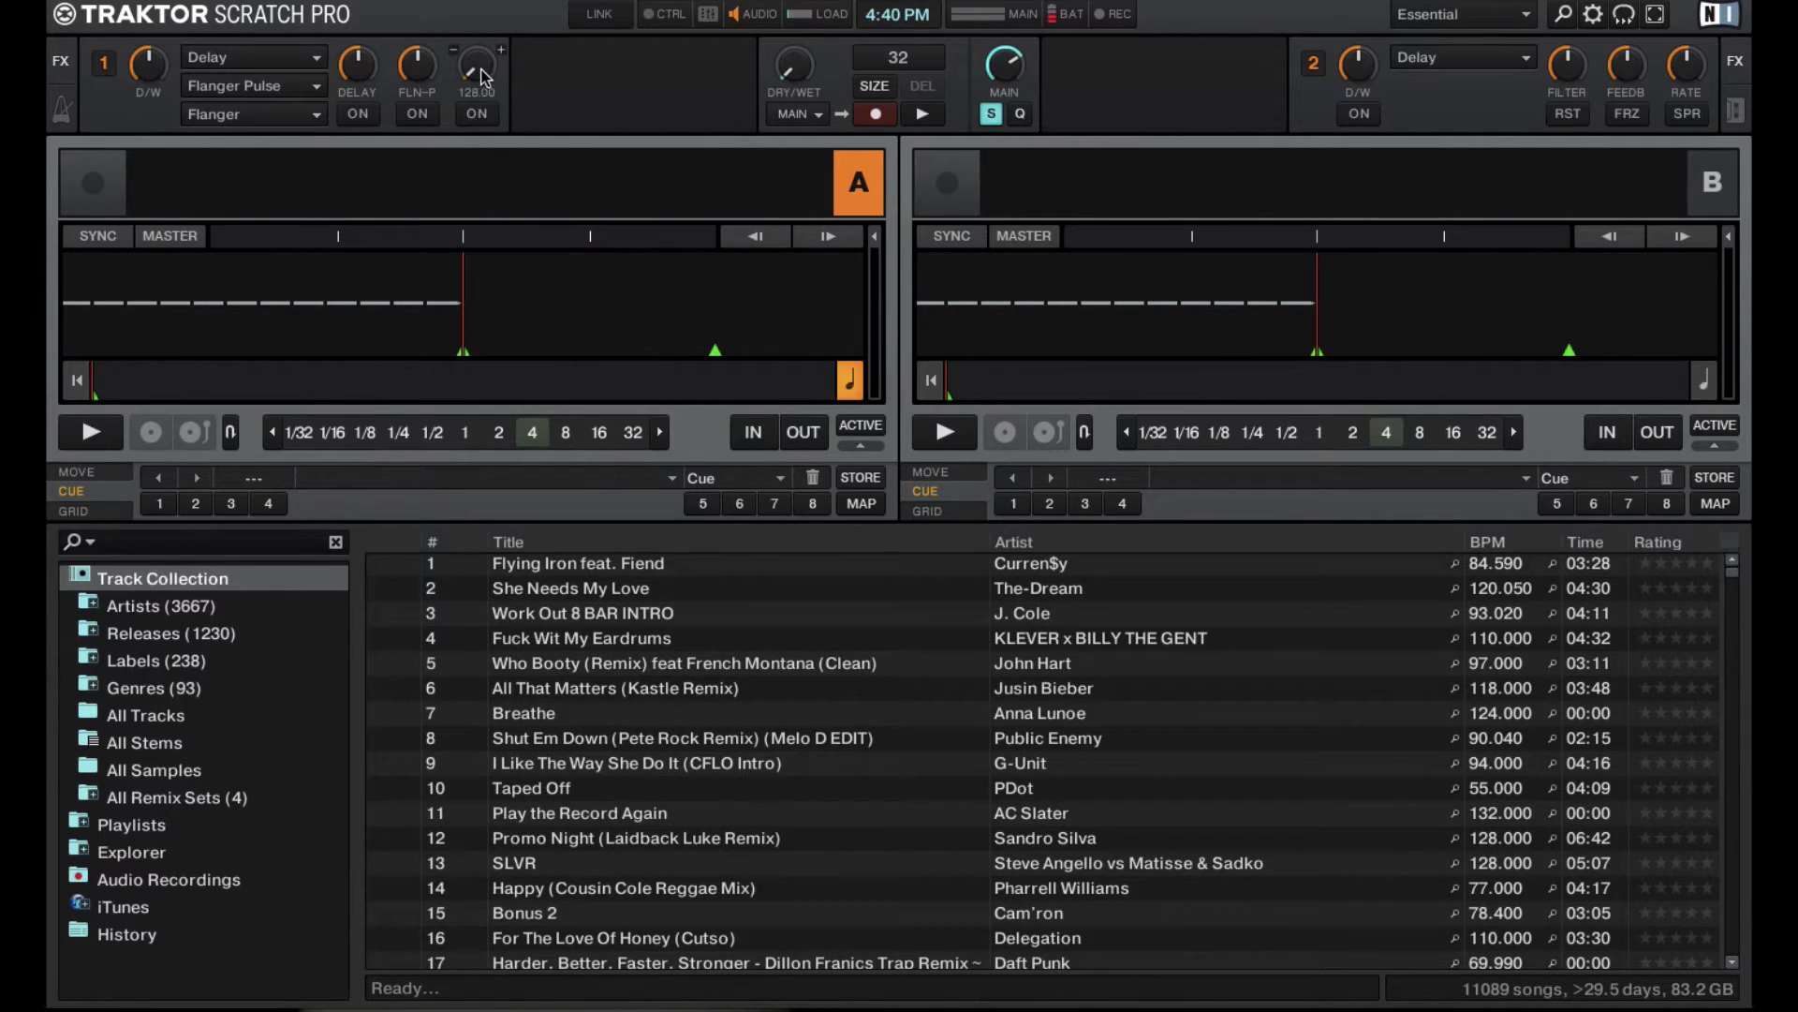
Step: Lower the Flanger rate from 128.00 to 105.41 and raise Delay to +15%
{"action": "left_click_drag", "start_coordinate": [476, 65], "coordinate": [487, 75]}
{"action": "left_click_drag", "start_coordinate": [357, 67], "coordinate": [357, 67]}
{"action": "mouse_move", "coordinate": [423, 97]}
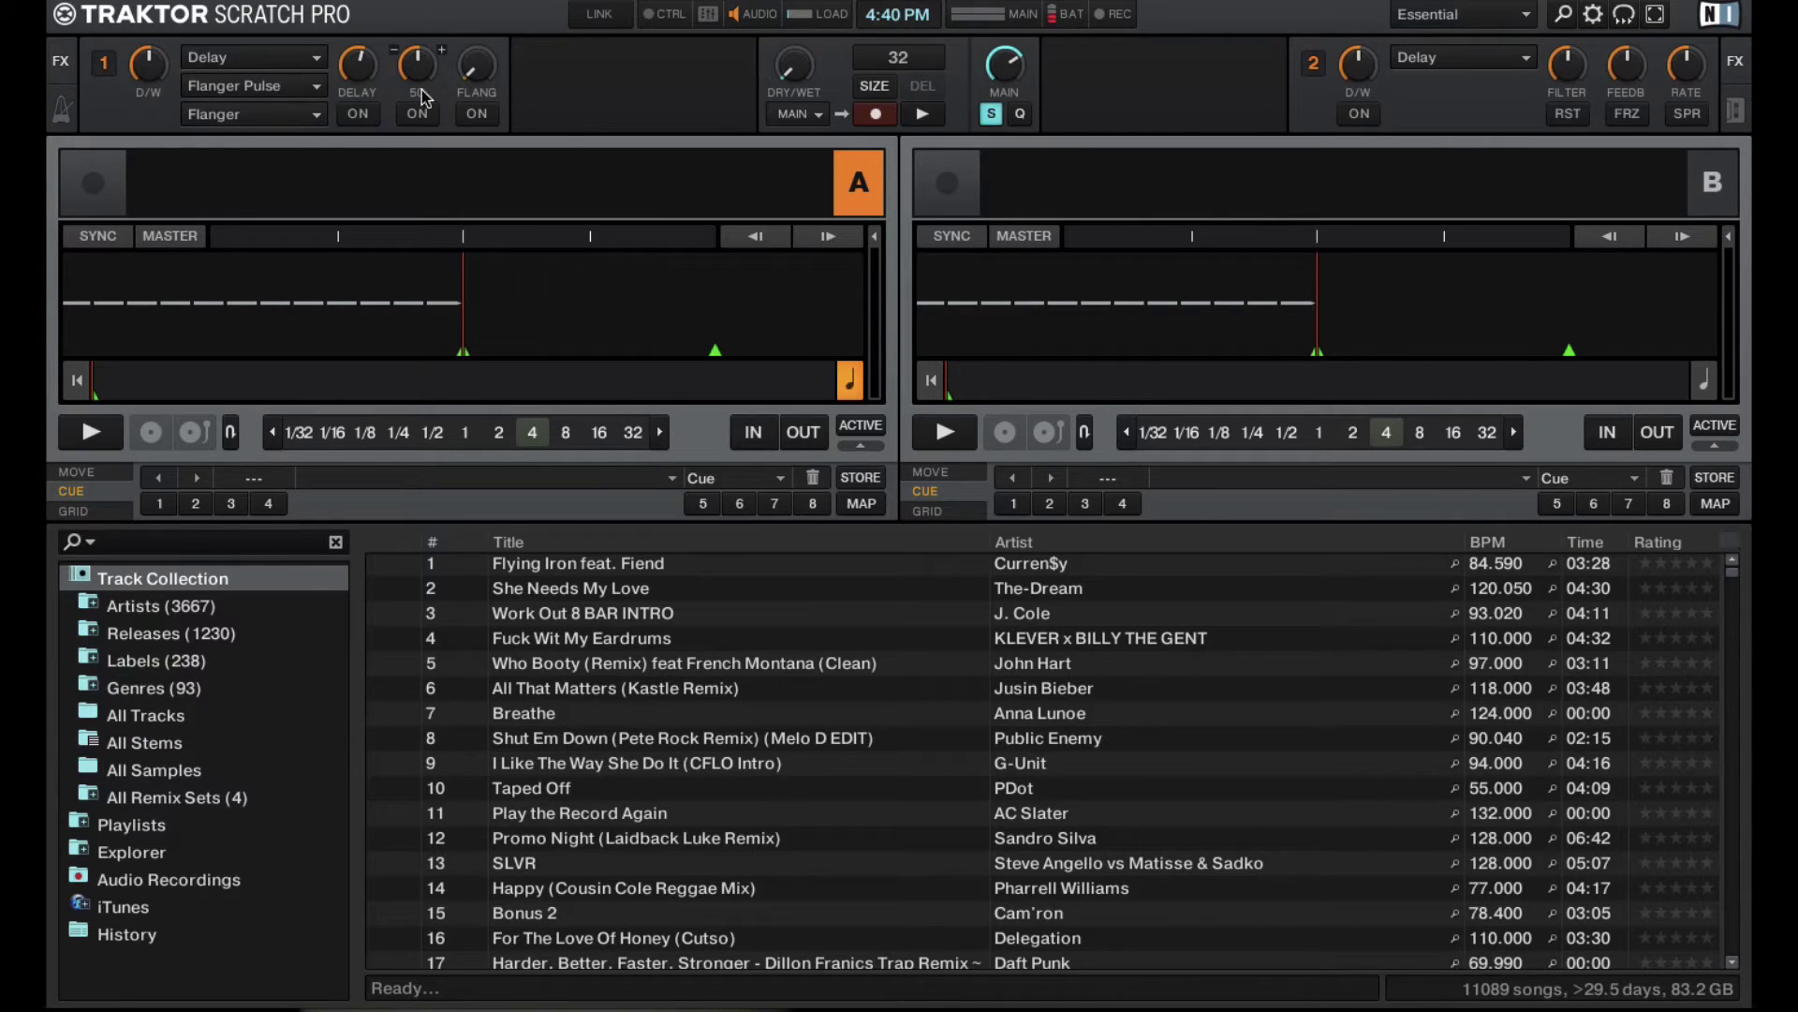
Step: Keep Delay in FX unit 1's first slot and switch FX unit 2 to group mode
{"action": "left_click", "coordinate": [221, 66]}
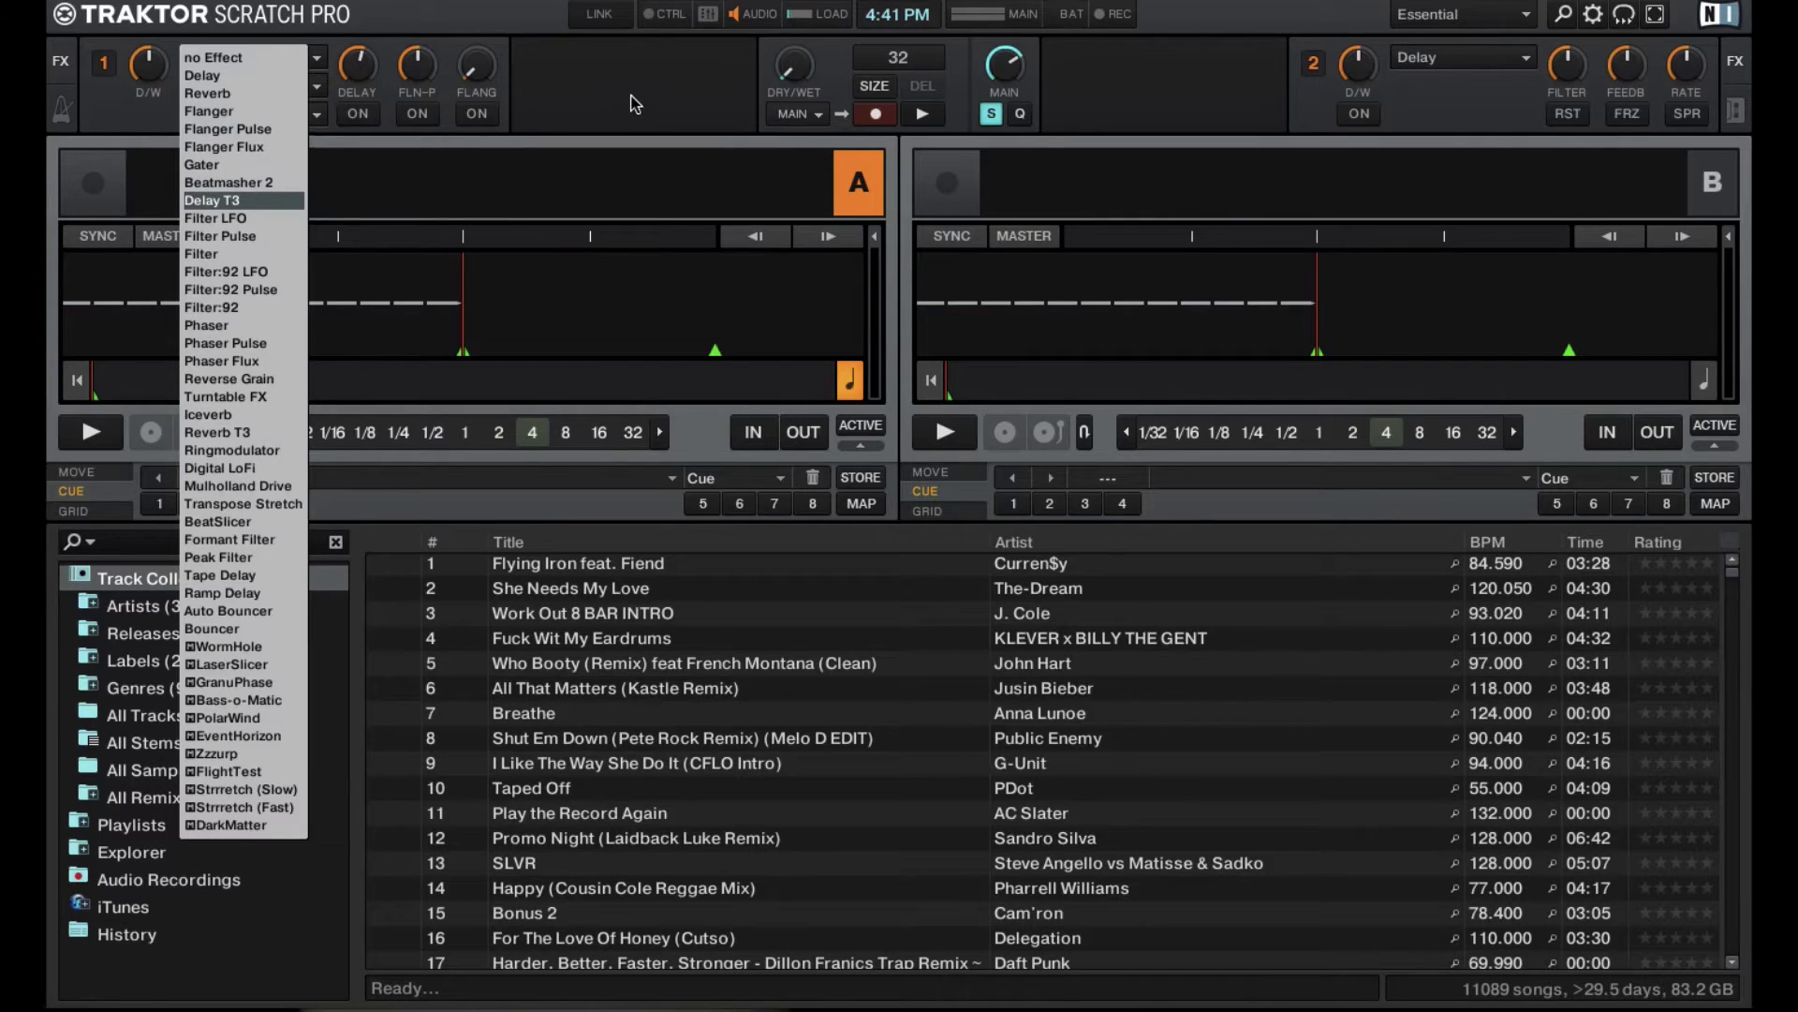
{"action": "left_click", "coordinate": [412, 87]}
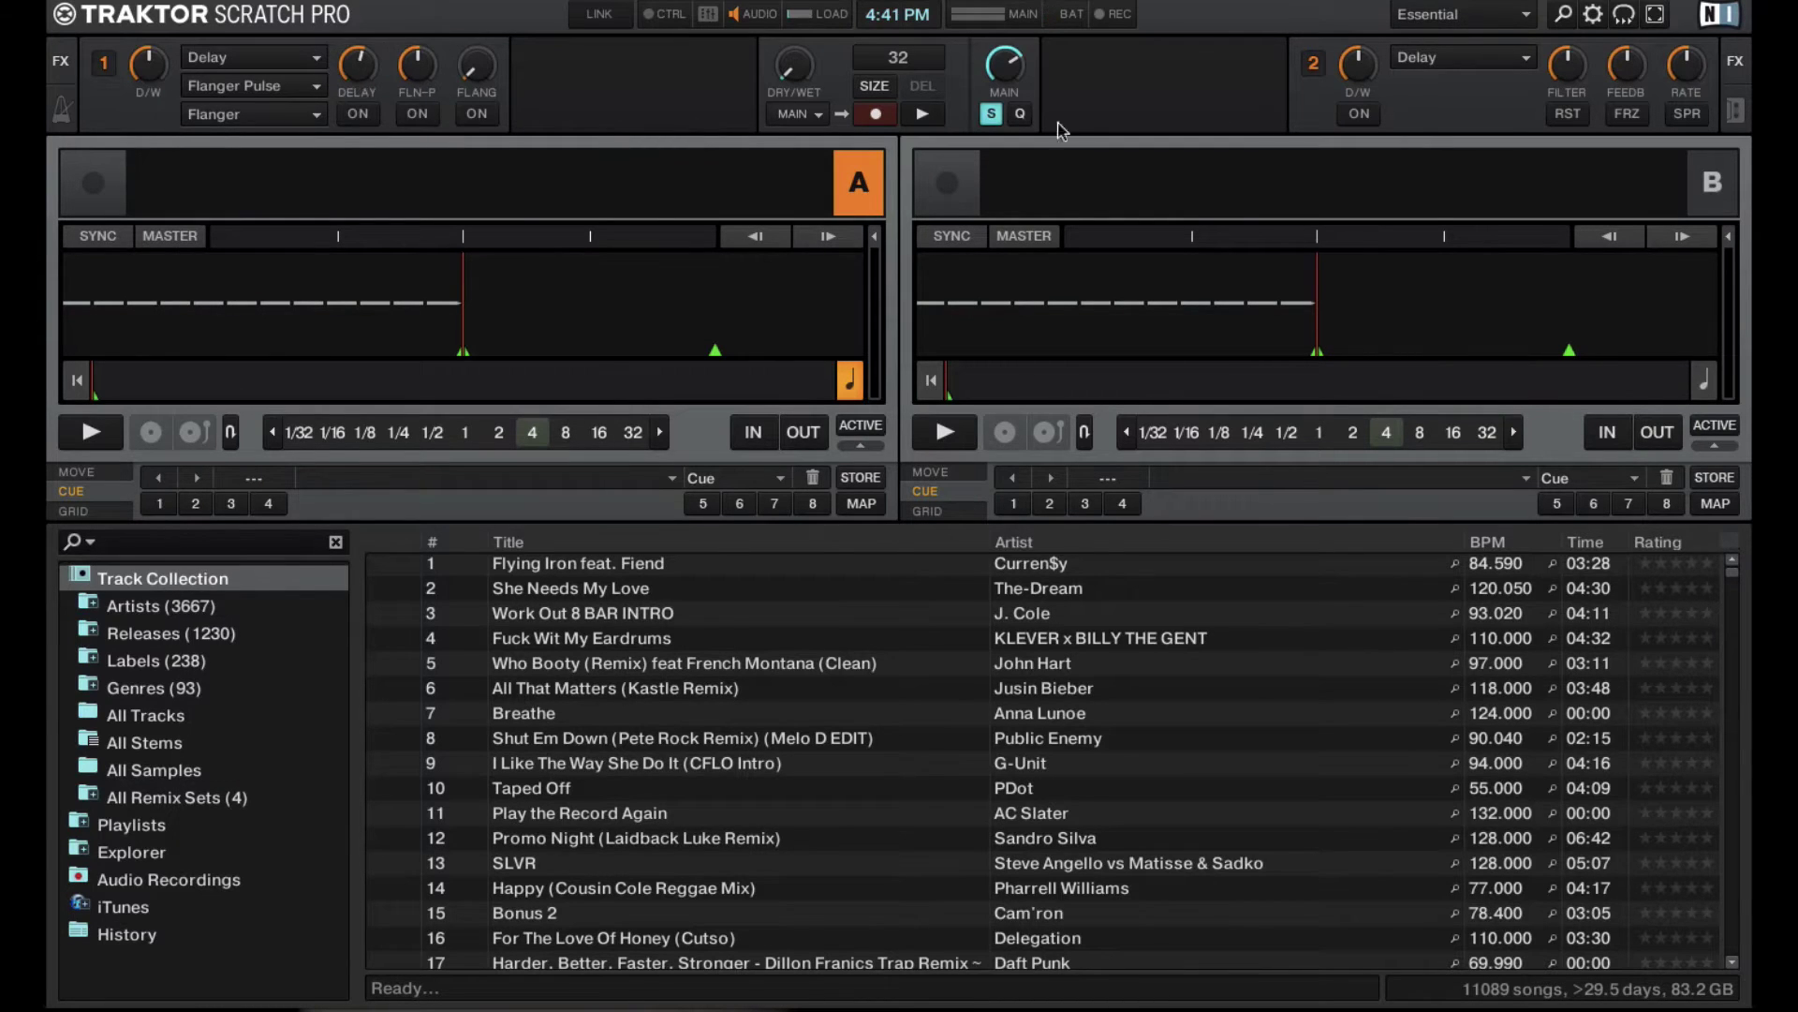
{"action": "mouse_move", "coordinate": [1627, 73]}
{"action": "left_click", "coordinate": [1313, 66]}
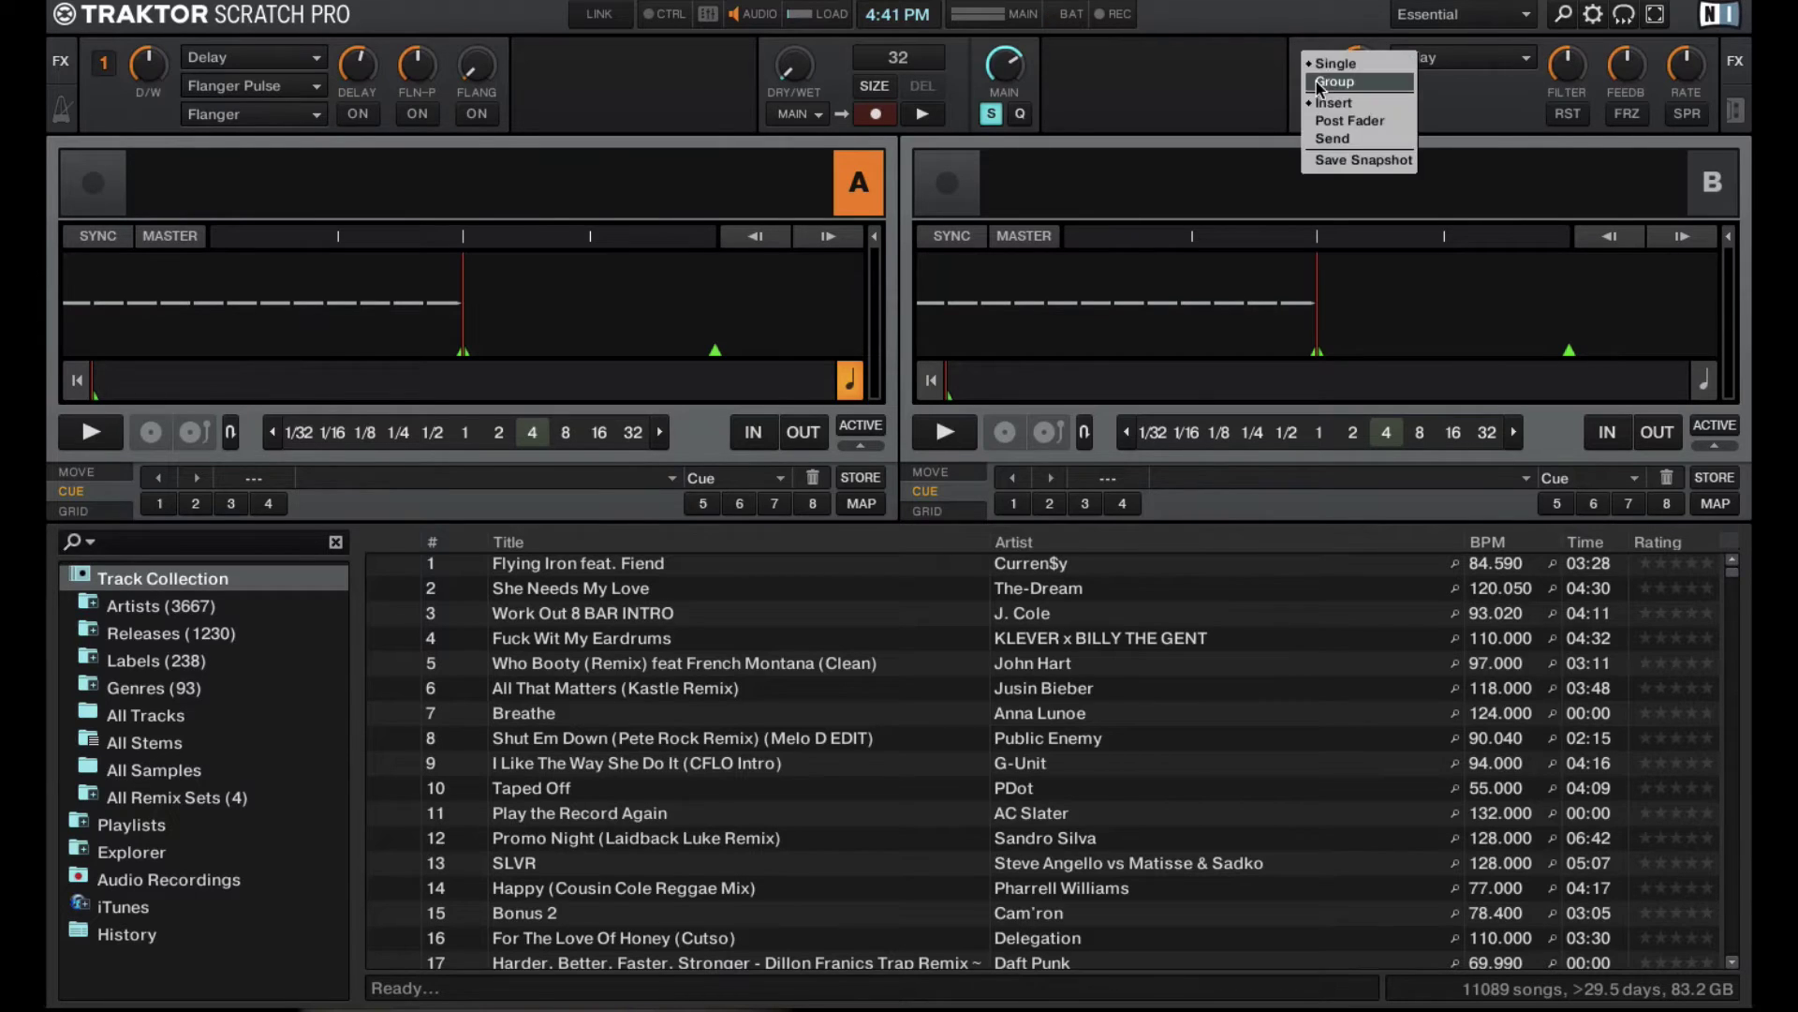
{"action": "left_click", "coordinate": [1319, 82]}
{"action": "mouse_move", "coordinate": [1339, 85]}
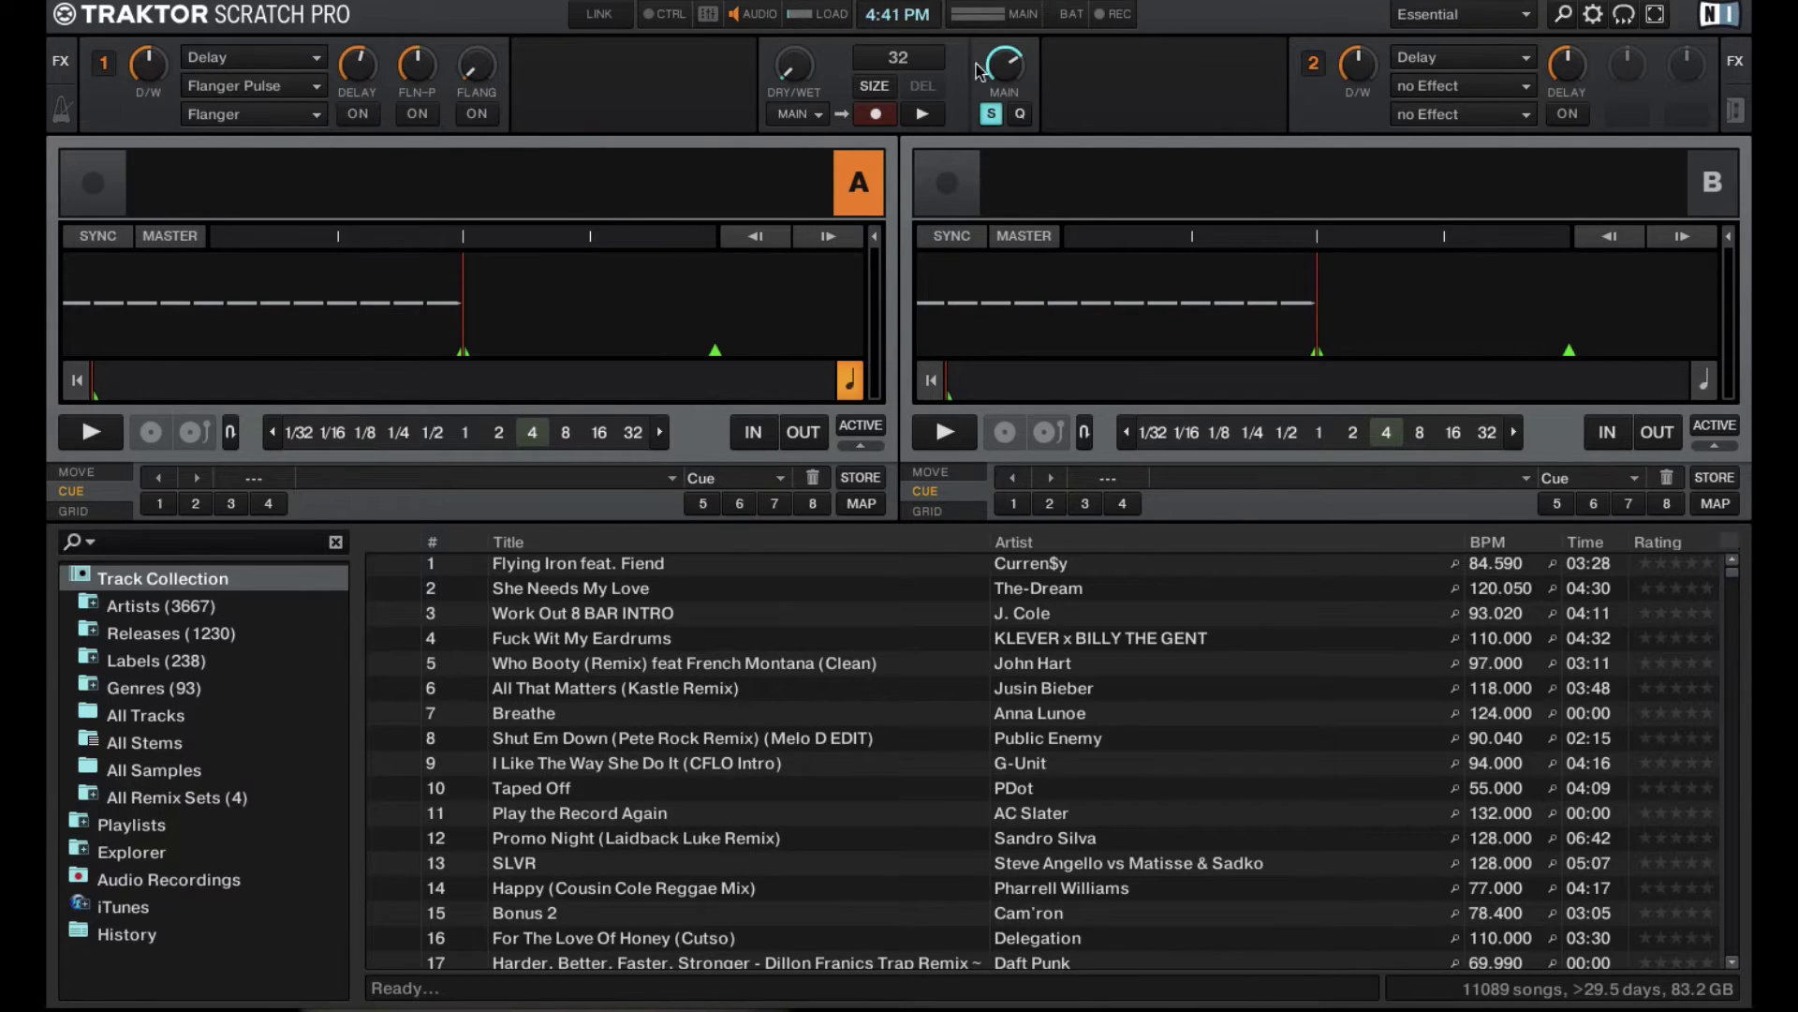
Step: Switch both FX unit 2 and FX unit 1 back to single mode
{"action": "left_click", "coordinate": [1314, 65]}
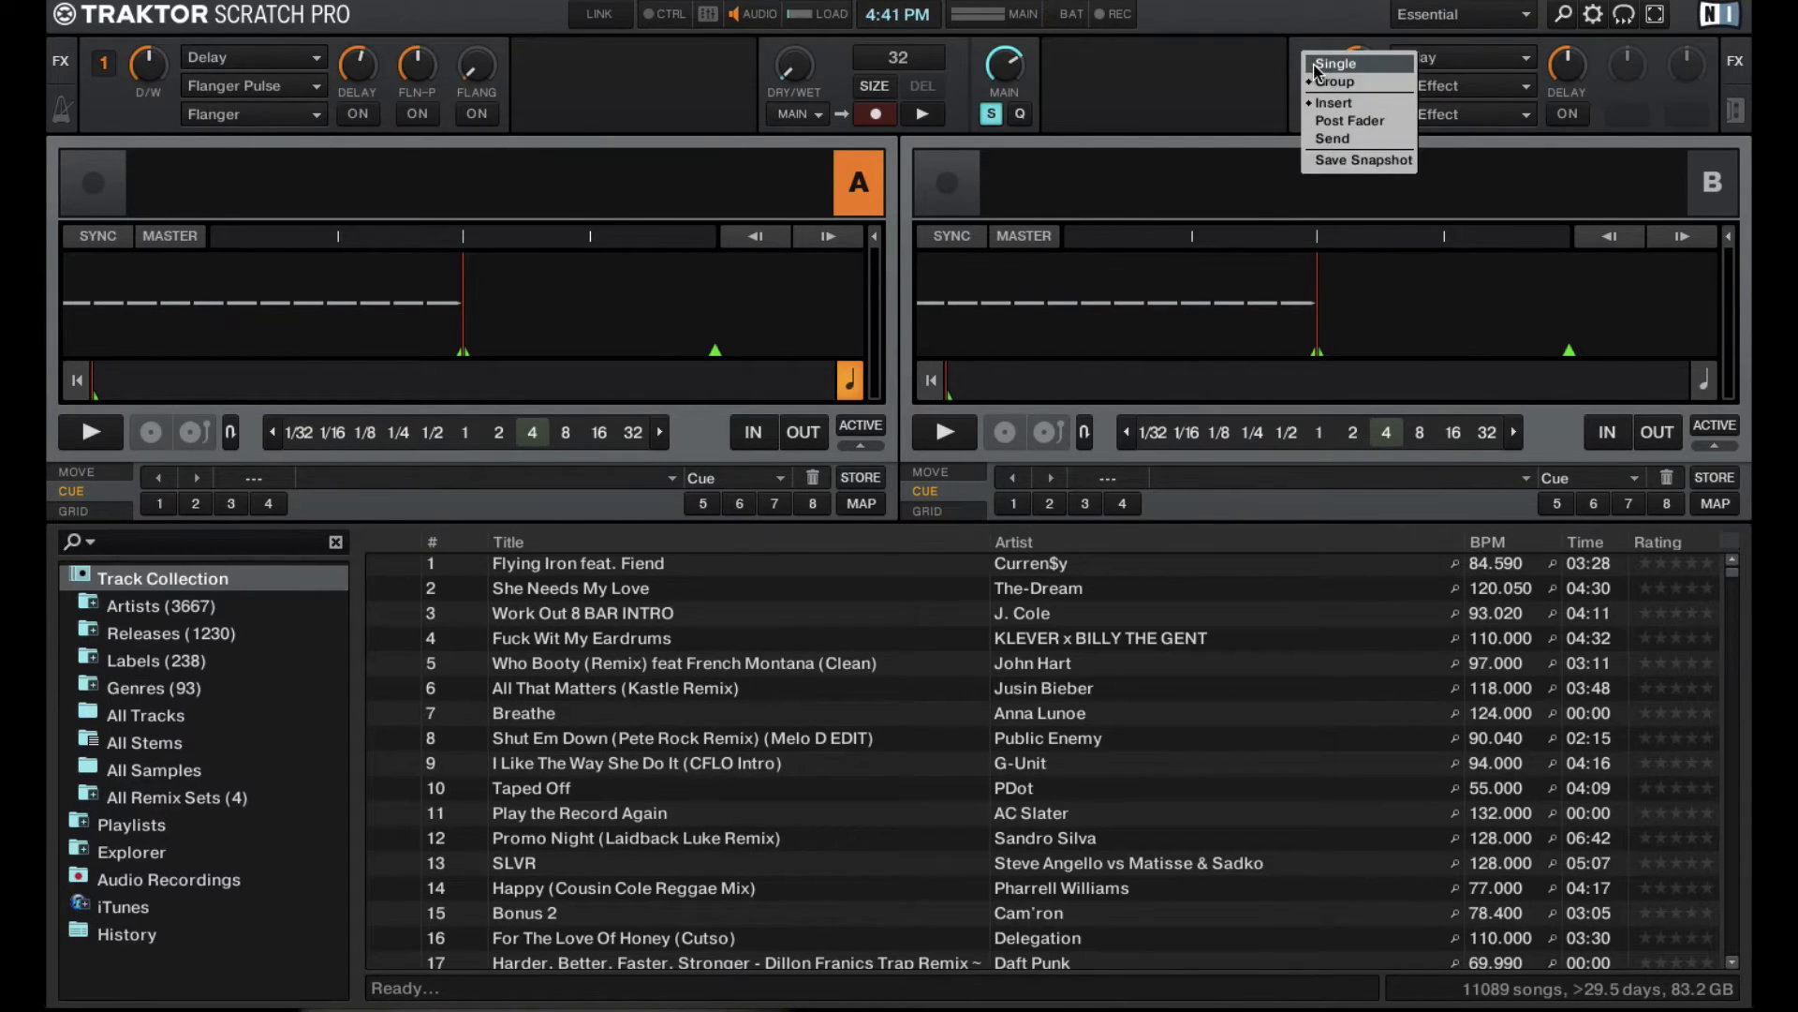
{"action": "left_click", "coordinate": [1316, 67]}
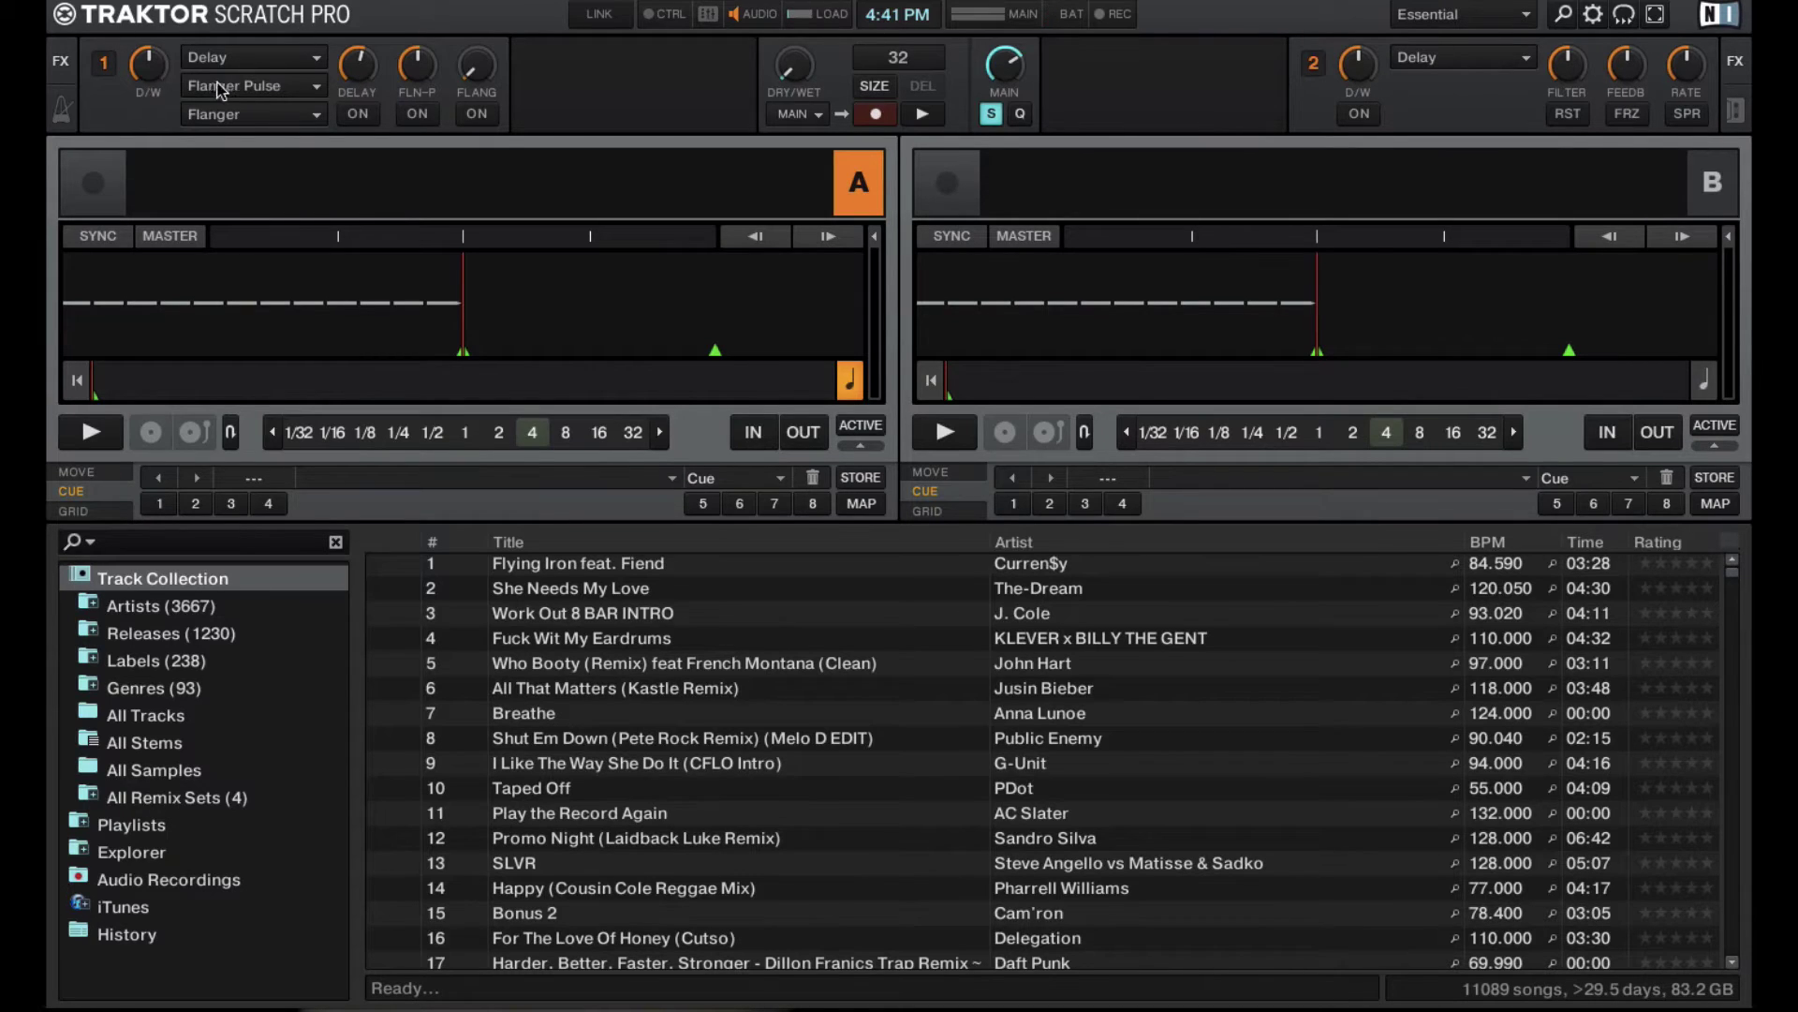
{"action": "left_click", "coordinate": [105, 63]}
{"action": "left_click", "coordinate": [122, 62]}
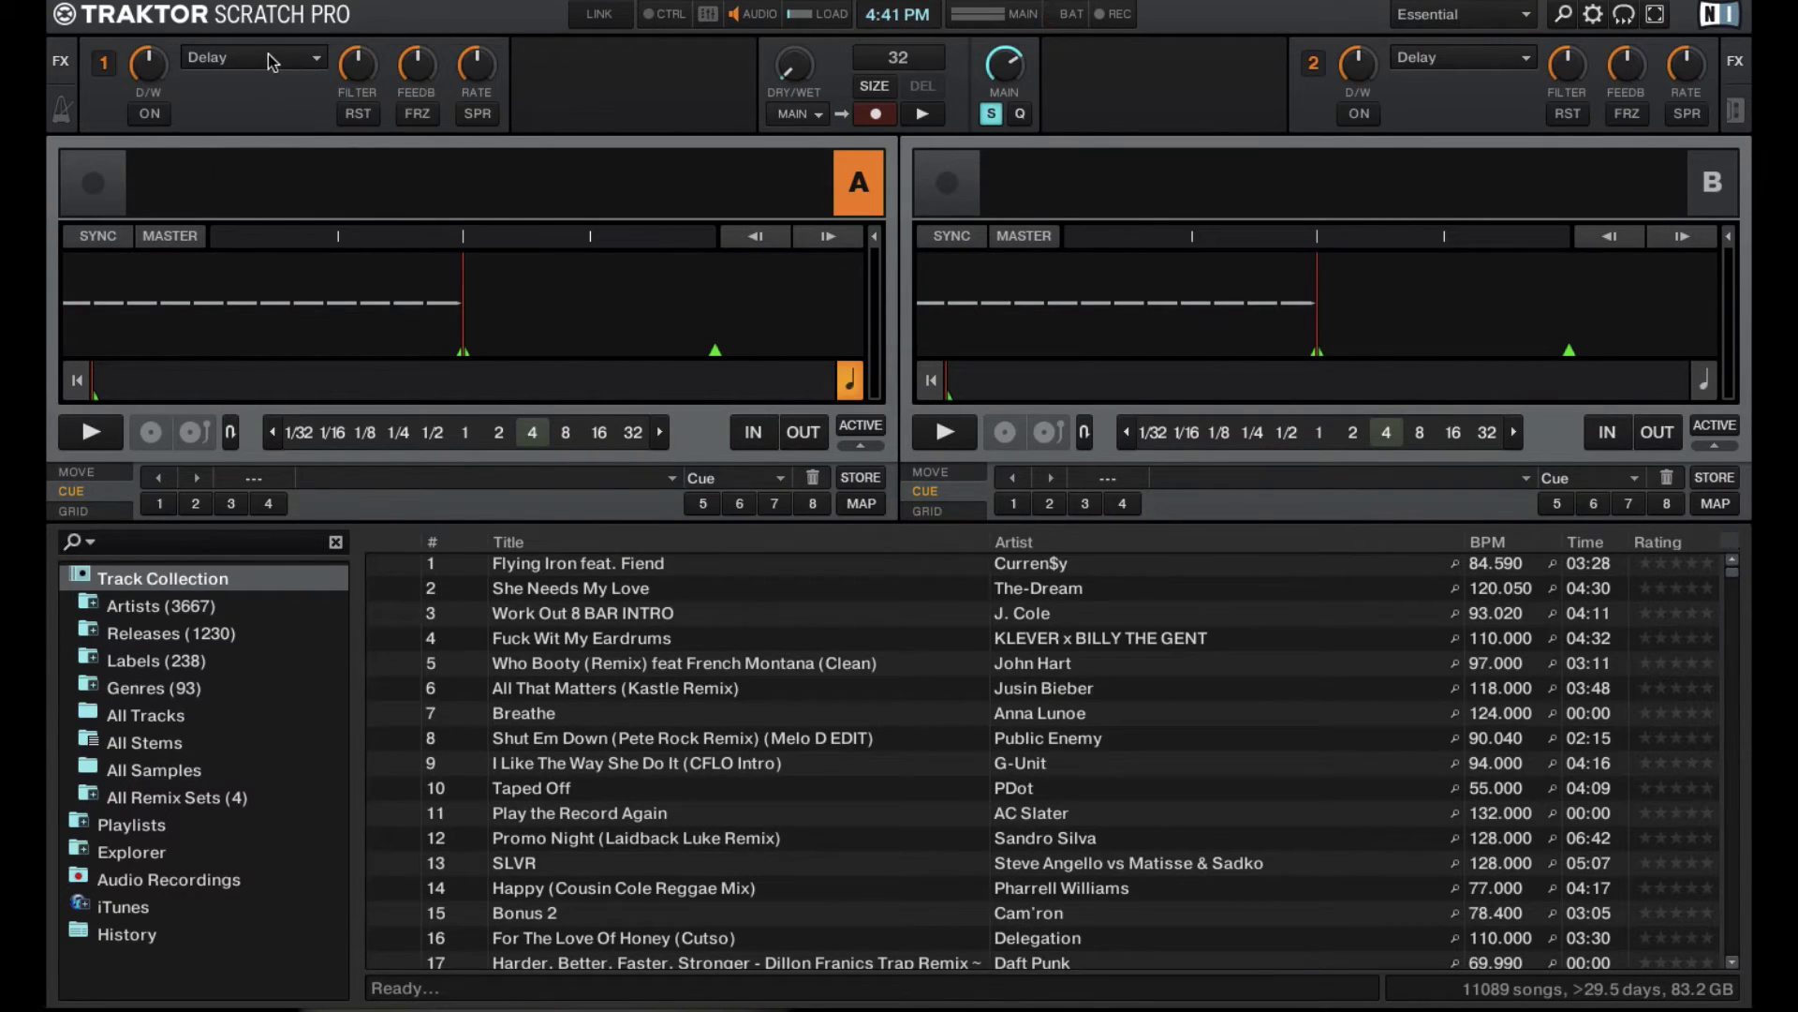
Step: Try Delay and Flanger Flux on FX unit 1, finally loading Filter LFO
{"action": "left_click", "coordinate": [266, 59]}
{"action": "left_click", "coordinate": [267, 75]}
{"action": "left_click", "coordinate": [280, 62]}
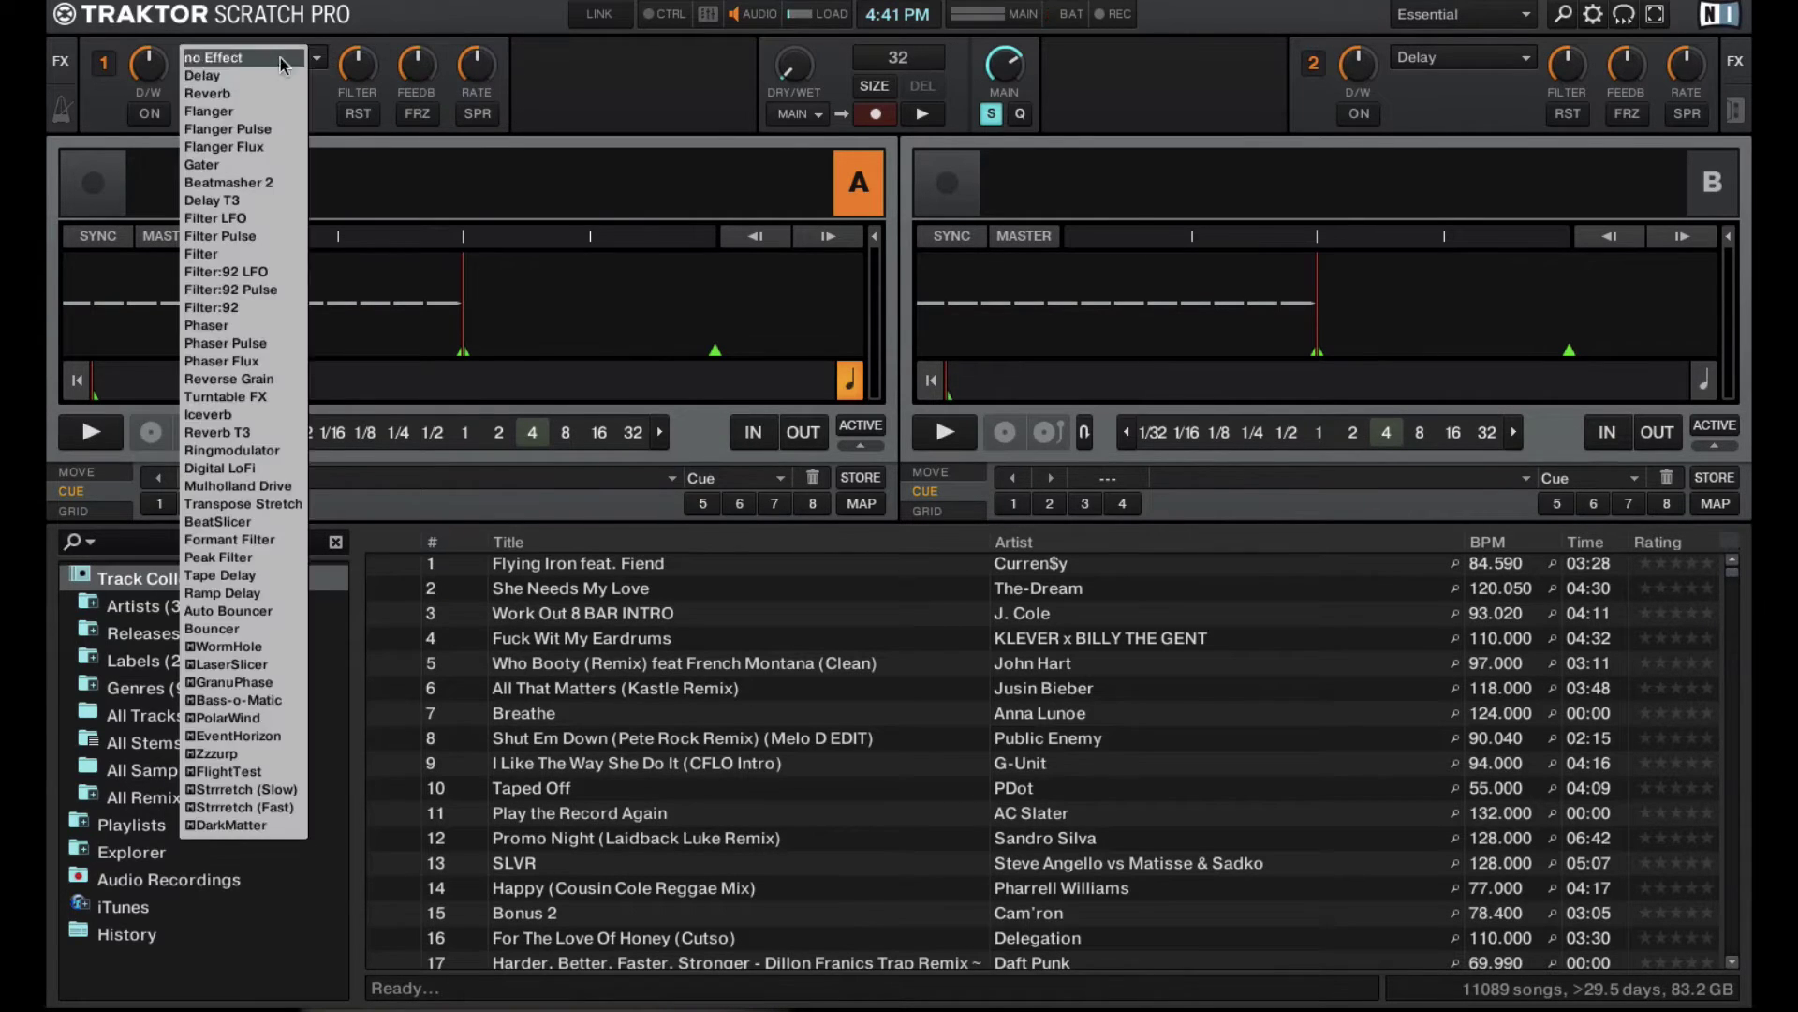
{"action": "left_click", "coordinate": [267, 146]}
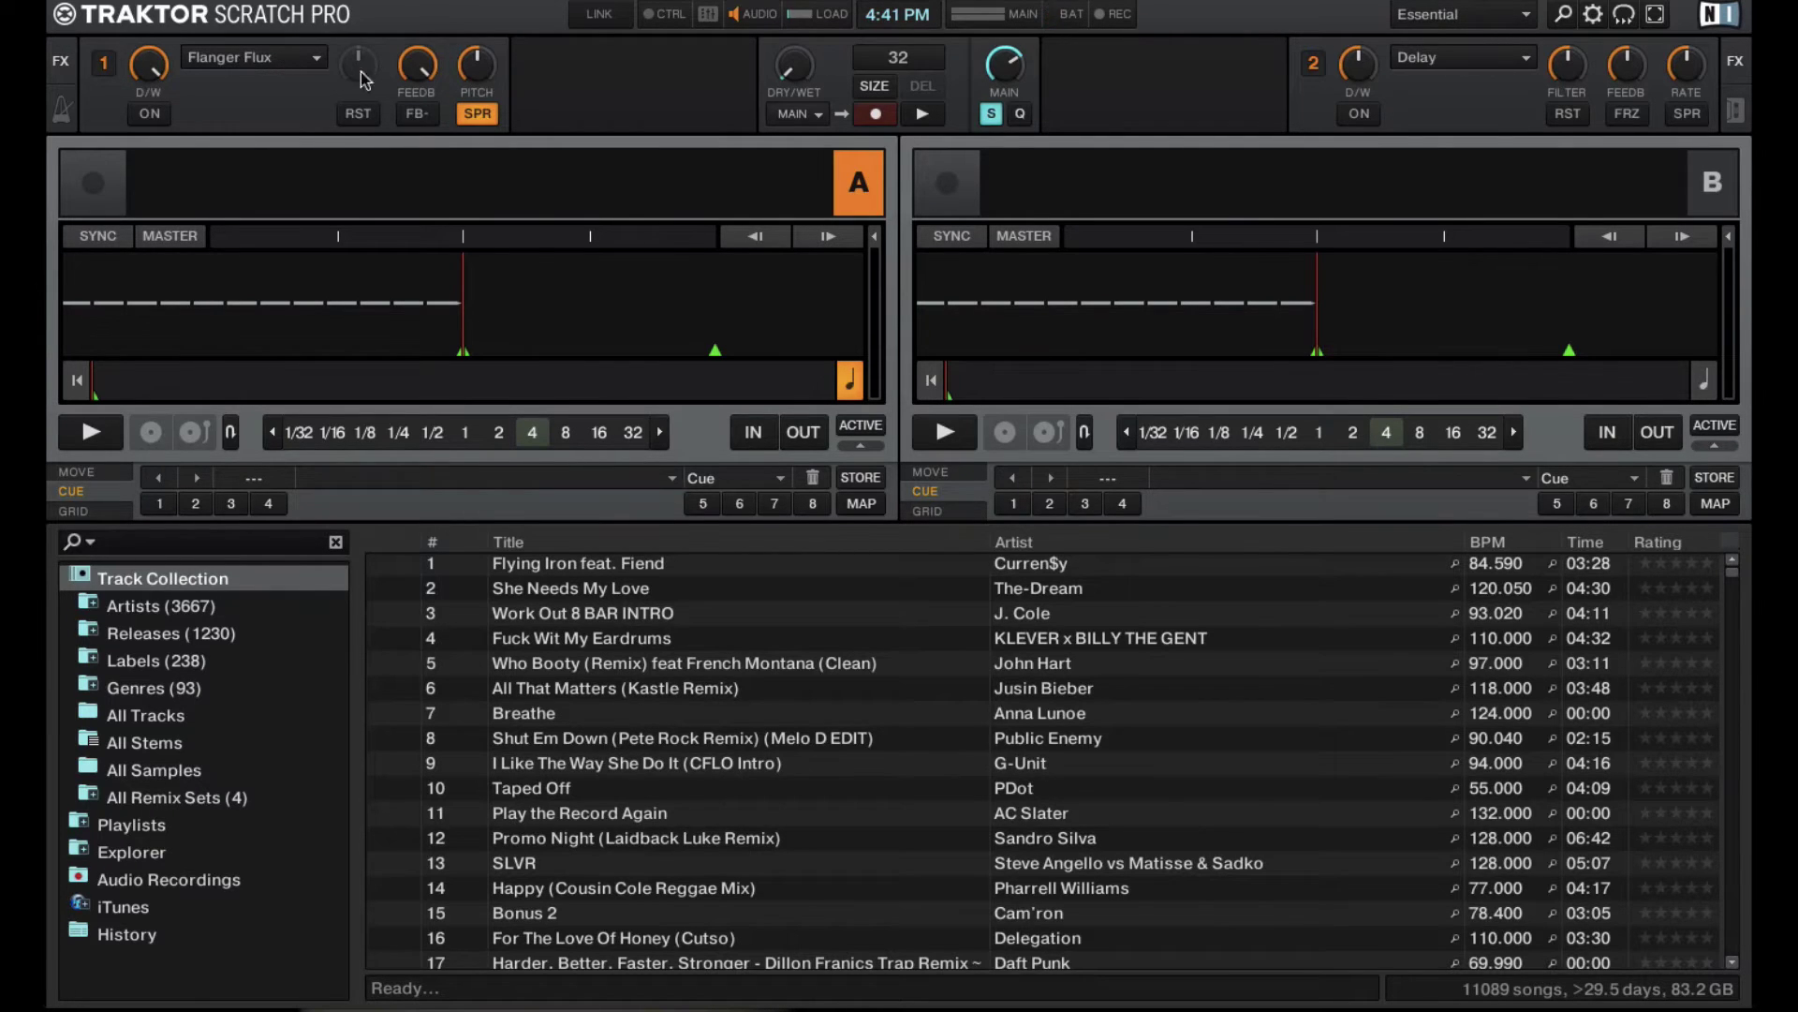
{"action": "left_click", "coordinate": [271, 66]}
{"action": "left_click", "coordinate": [266, 217]}
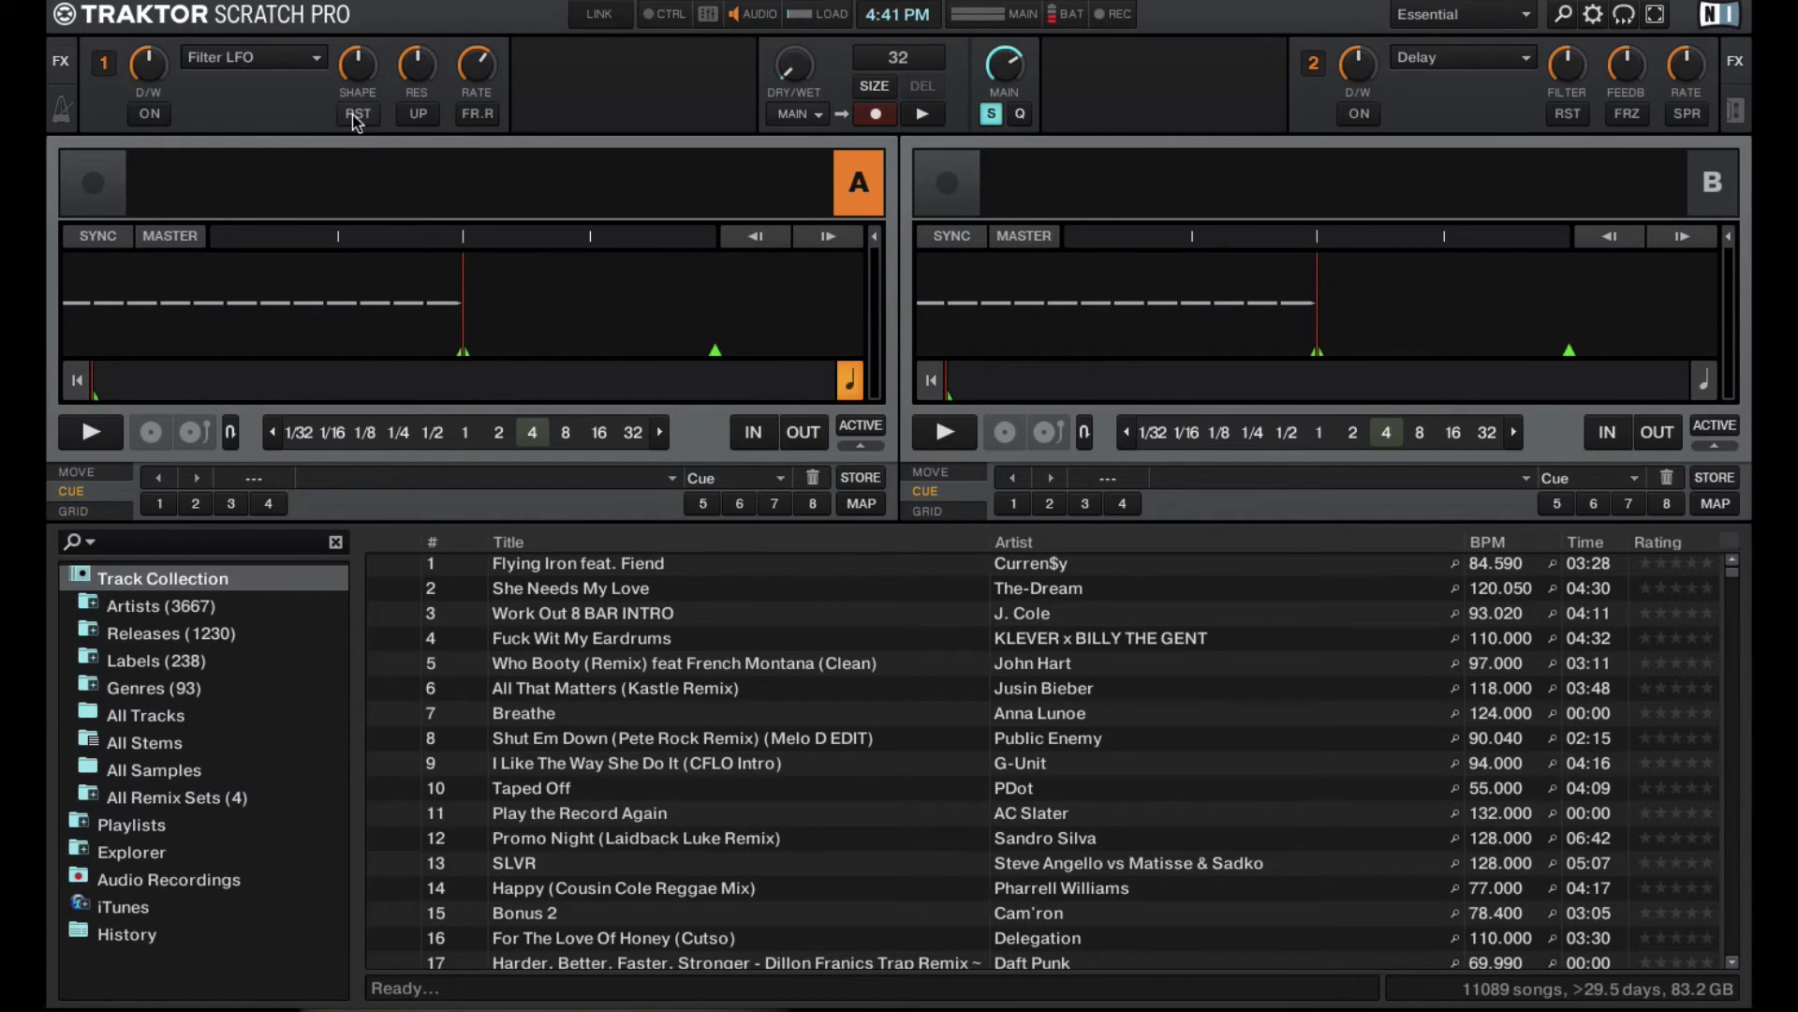
Step: Put Delay back on FX unit 1, raise its feedback slightly and set the rate to 1/4
{"action": "left_click", "coordinate": [294, 54]}
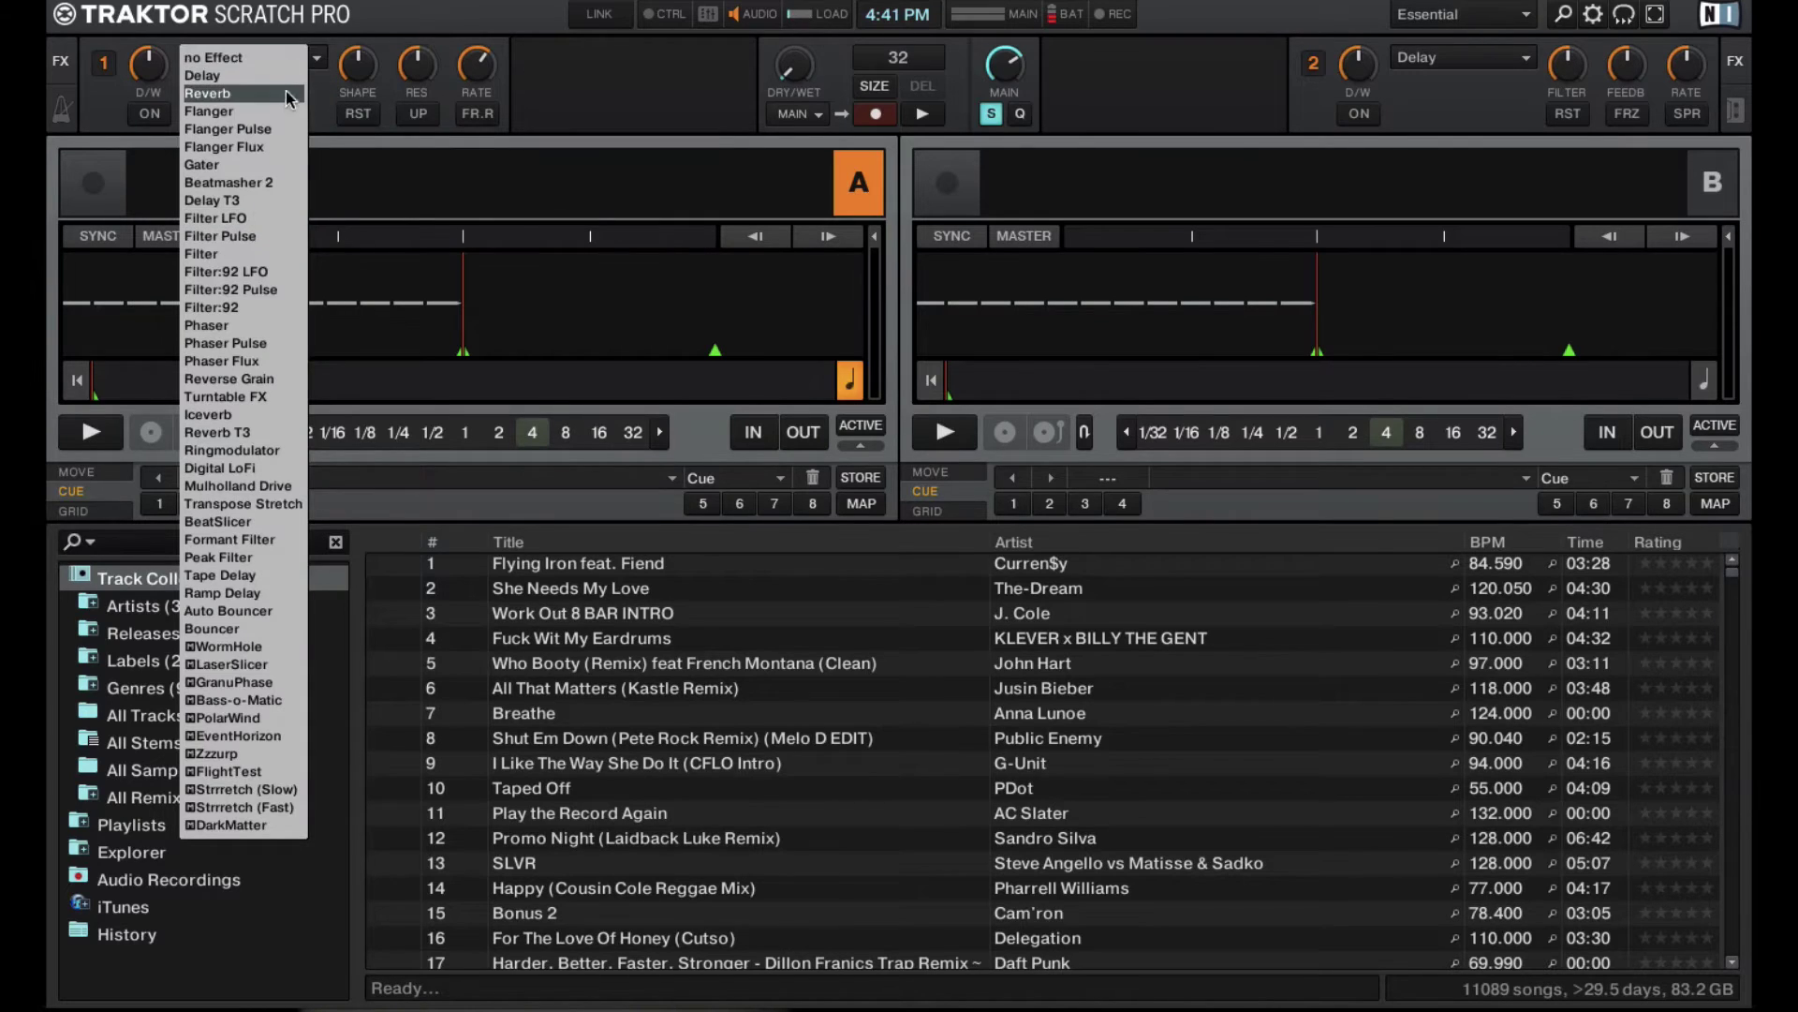
{"action": "left_click", "coordinate": [281, 77]}
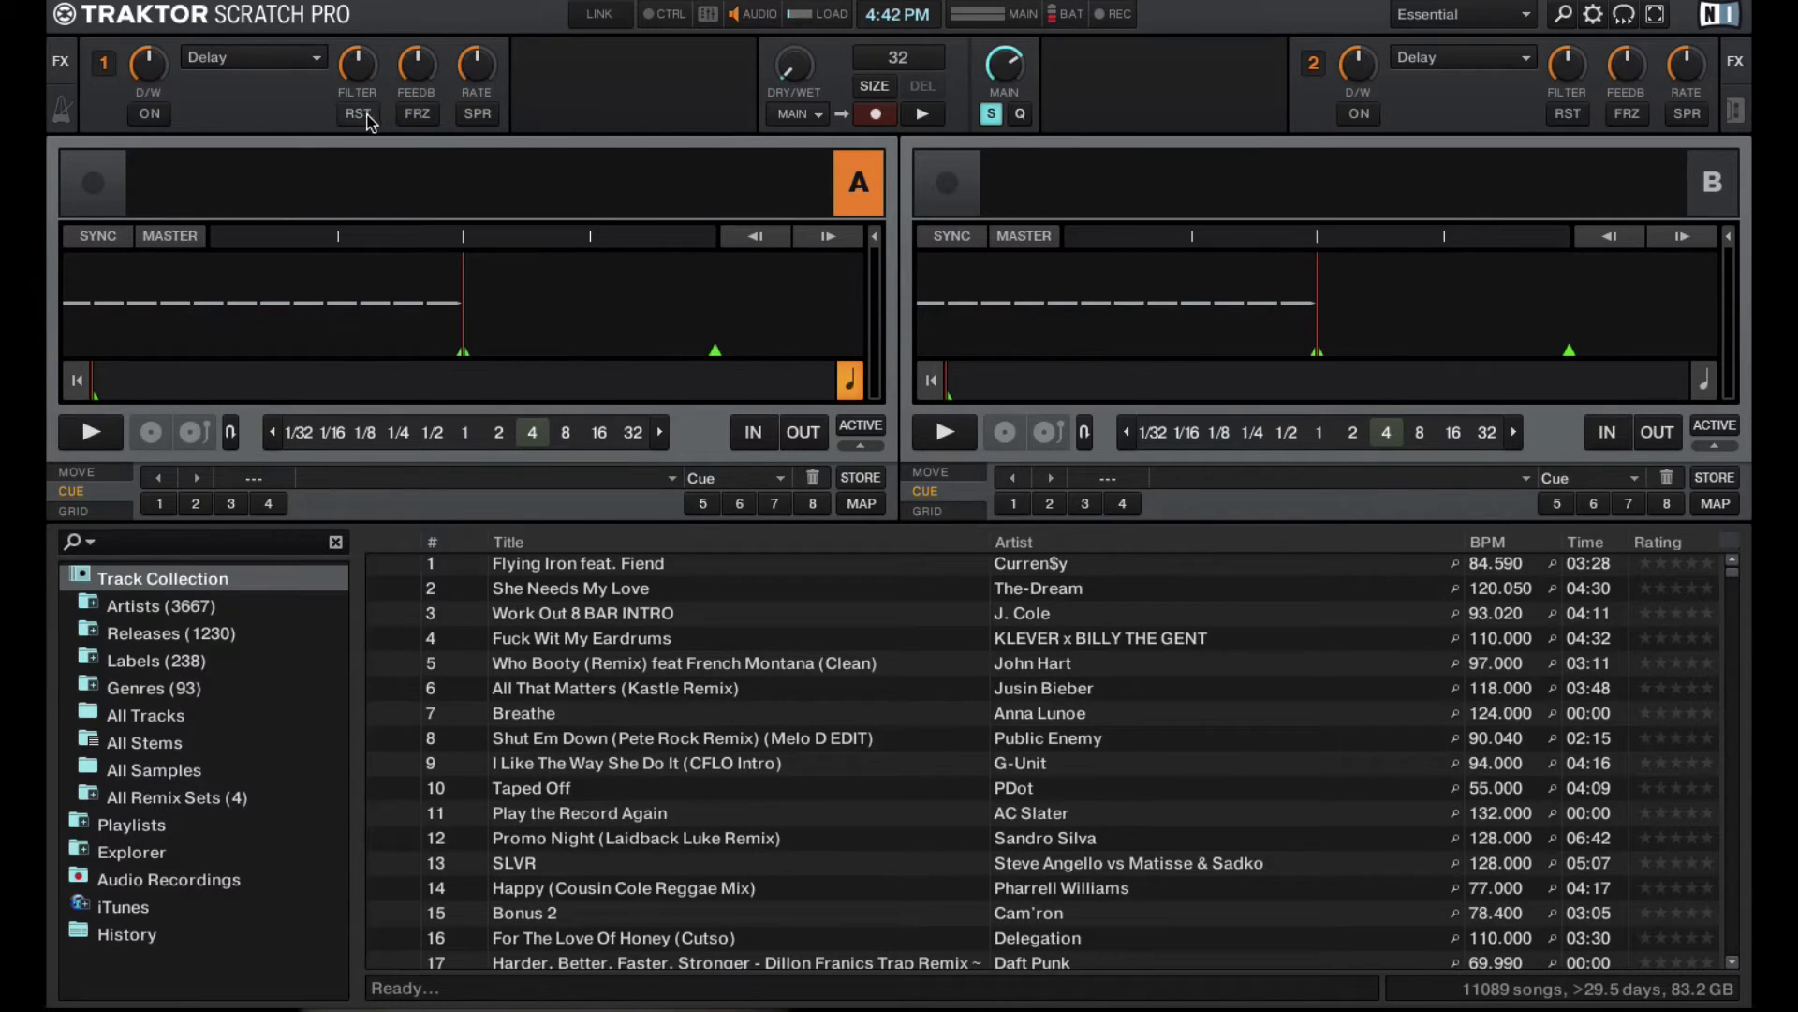
{"action": "mouse_move", "coordinate": [133, 70]}
{"action": "left_click_drag", "start_coordinate": [417, 64], "coordinate": [417, 47]}
{"action": "left_click_drag", "start_coordinate": [476, 64], "coordinate": [477, 54]}
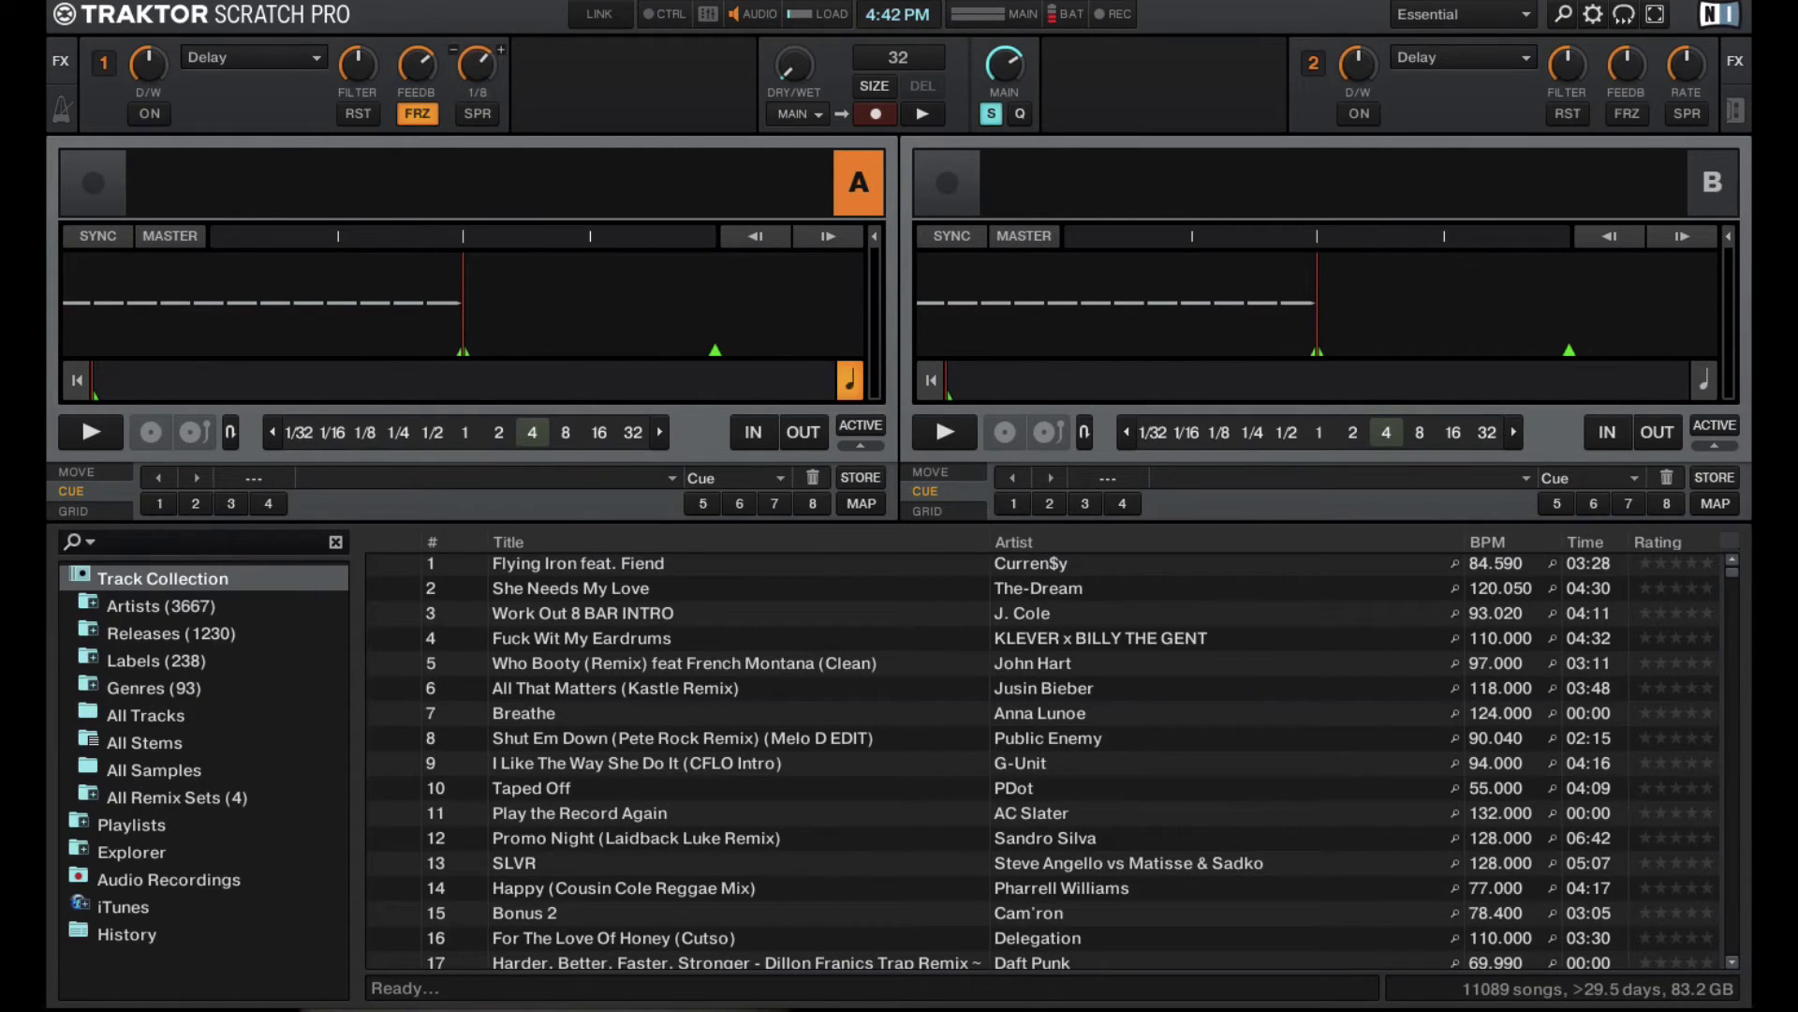
{"action": "mouse_move", "coordinate": [364, 63]}
{"action": "left_click_drag", "start_coordinate": [477, 64], "coordinate": [484, 54]}
Step: Save FX unit 1's Delay as a snapshot, tweak feedback and rate to 3/16, then restore it
{"action": "left_click", "coordinate": [104, 62]}
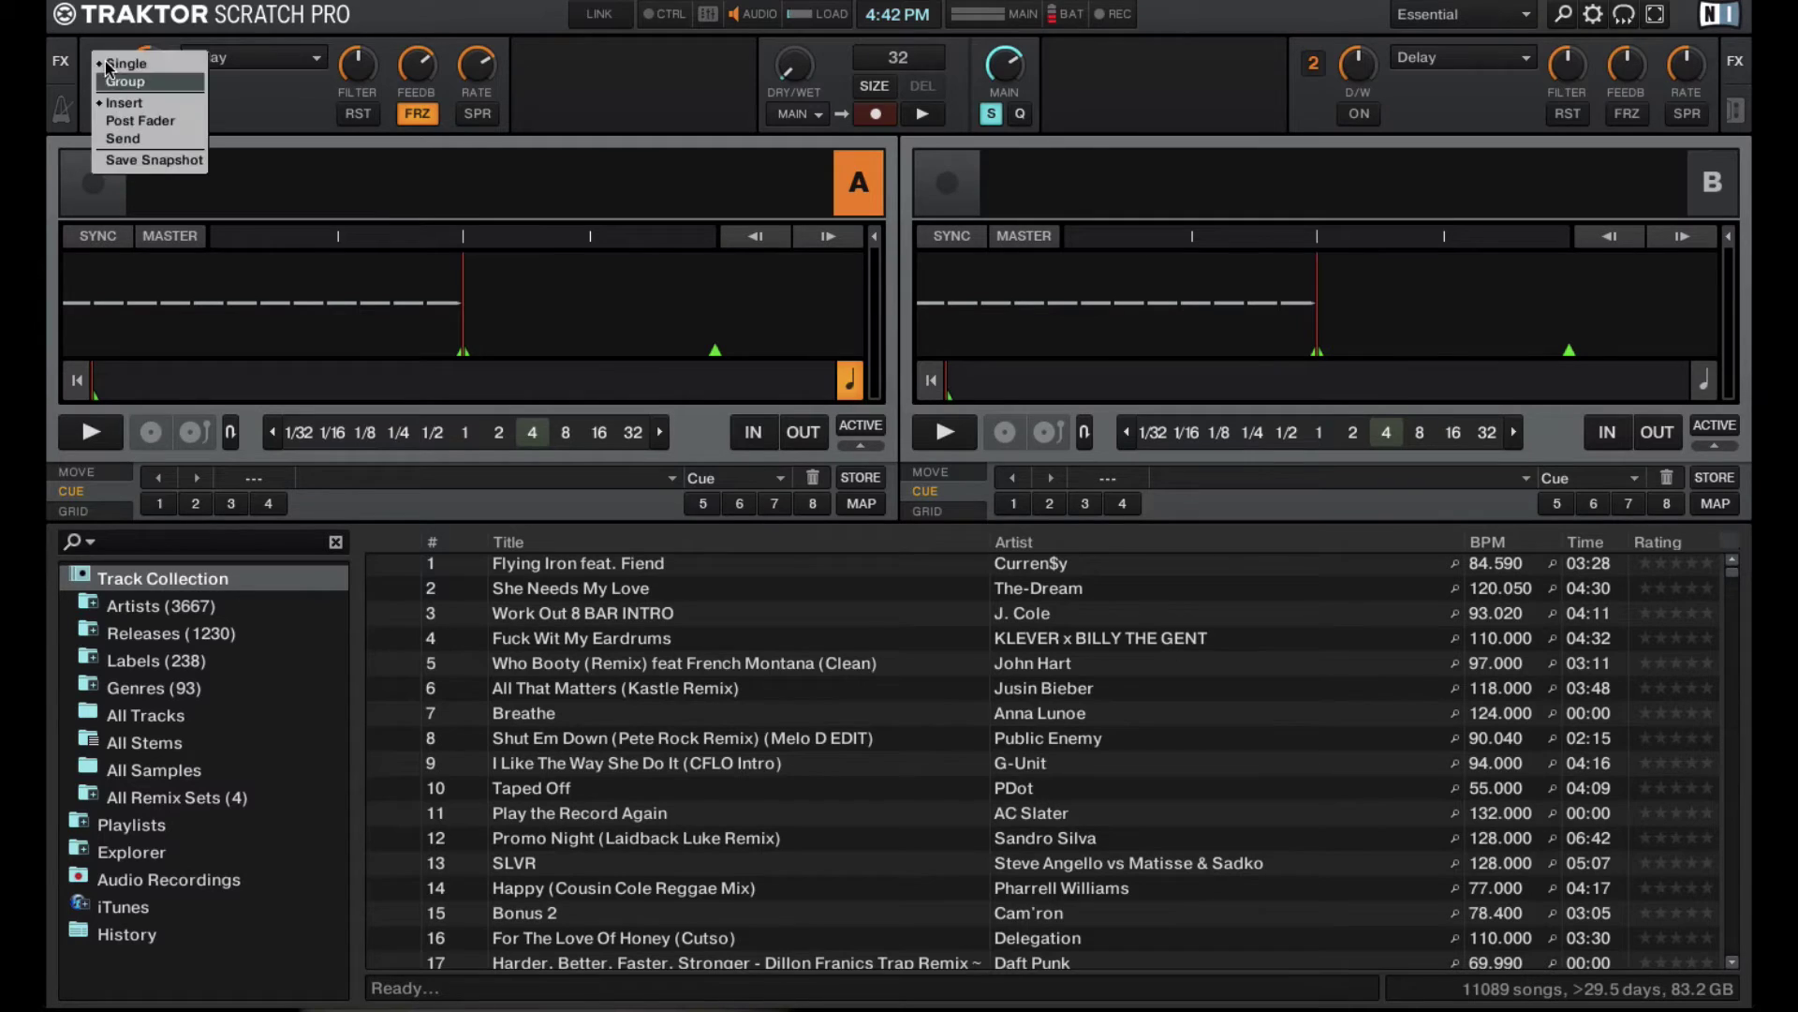
{"action": "left_click", "coordinate": [150, 161]}
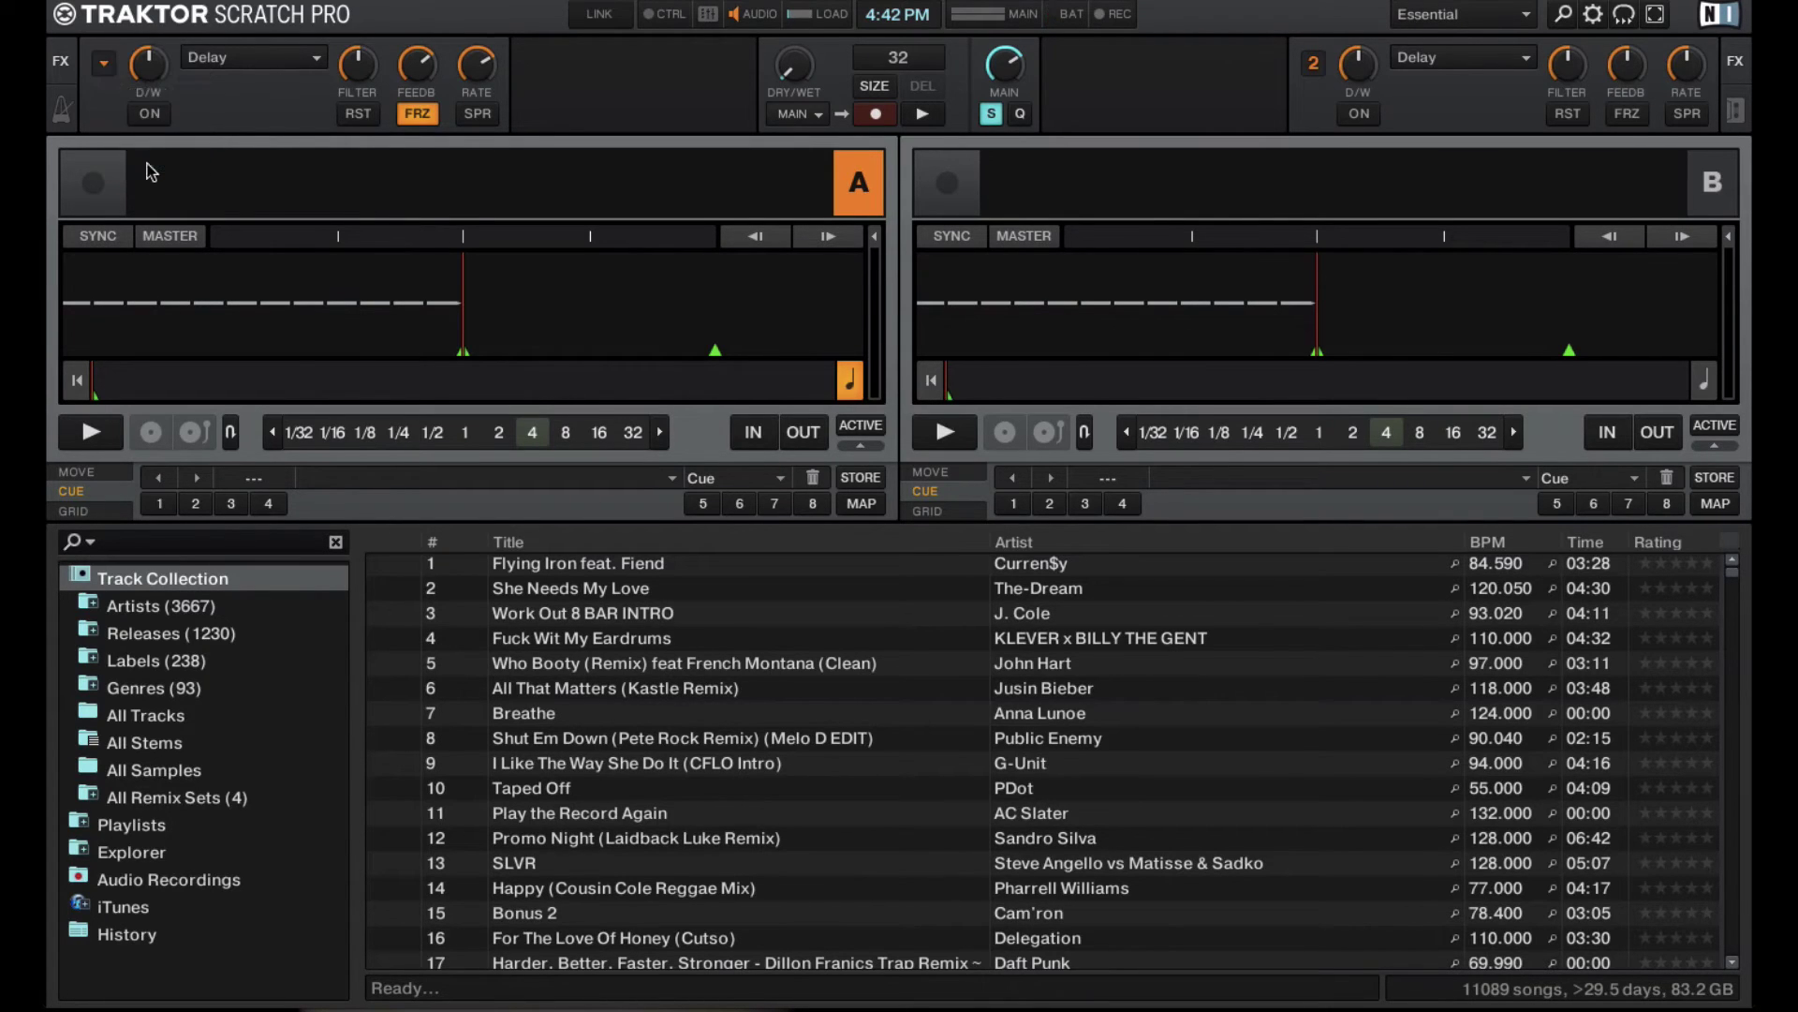
{"action": "left_click_drag", "start_coordinate": [416, 64], "coordinate": [476, 53]}
{"action": "left_click", "coordinate": [361, 116]}
Step: Show the Master Clock panel, at 101.00 tempo, in place of FX unit 1
{"action": "left_click", "coordinate": [64, 113]}
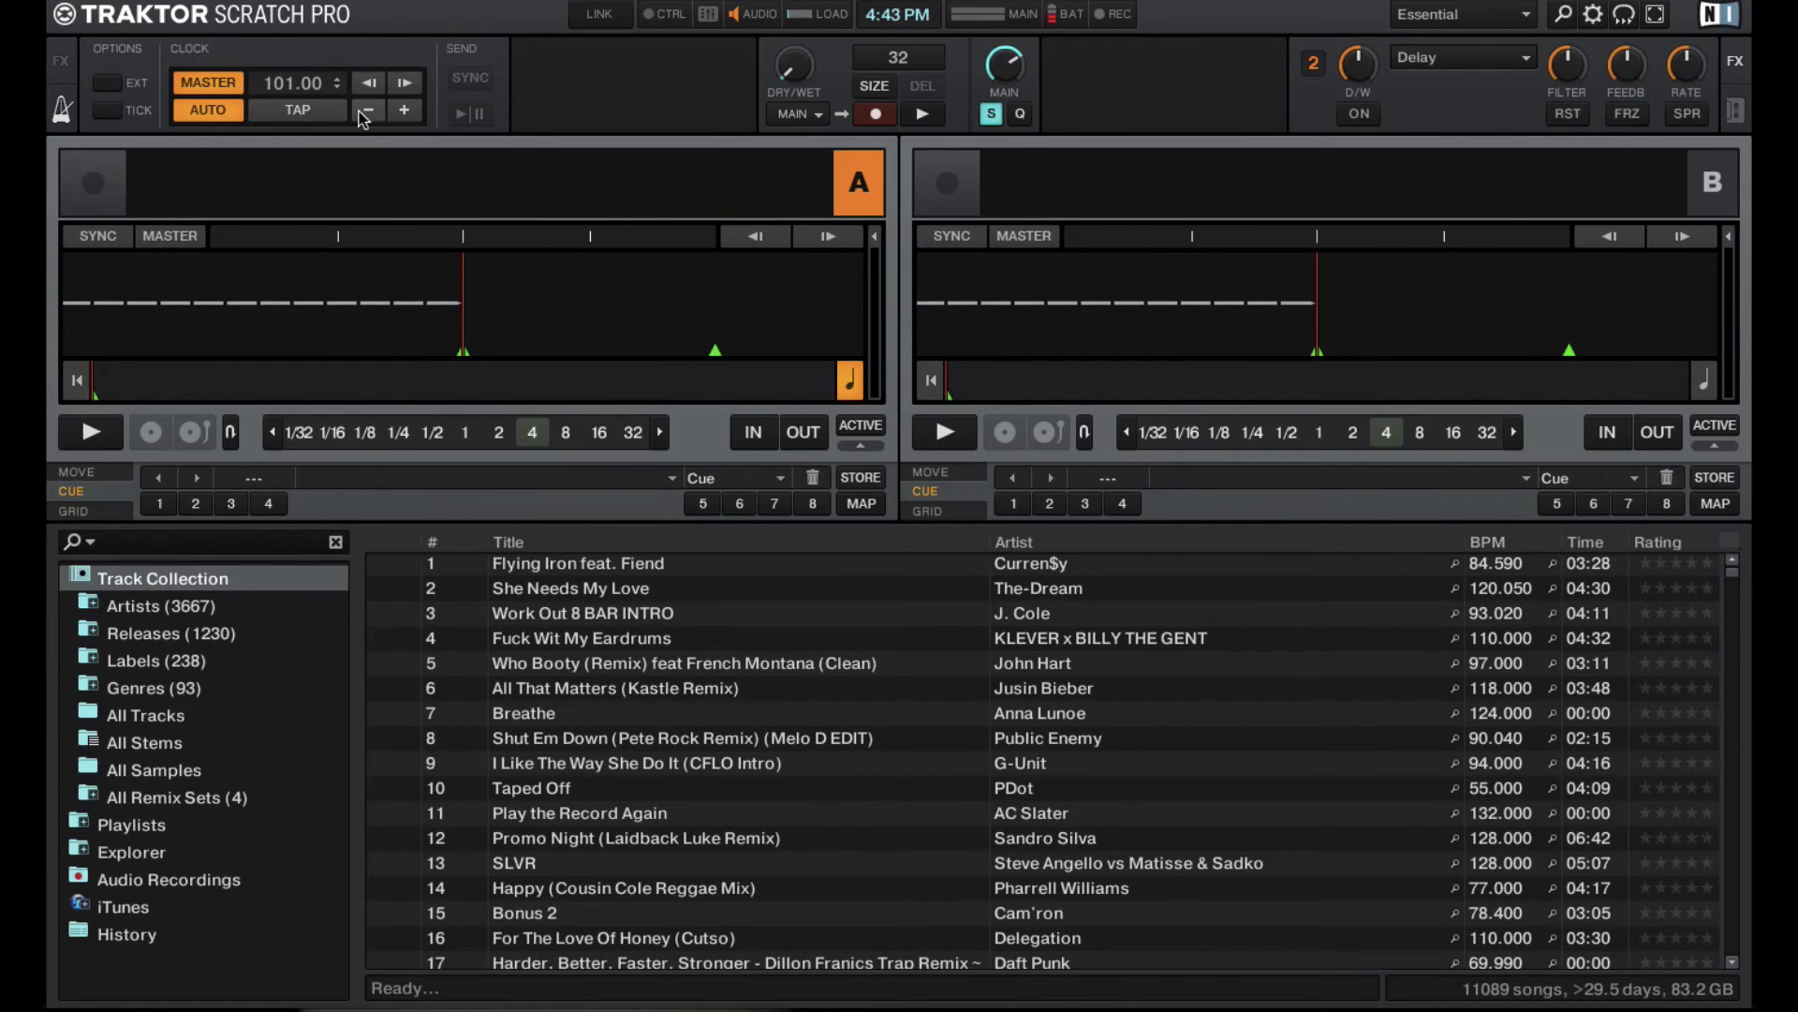
{"action": "mouse_move", "coordinate": [476, 343]}
{"action": "left_click", "coordinate": [1737, 110]}
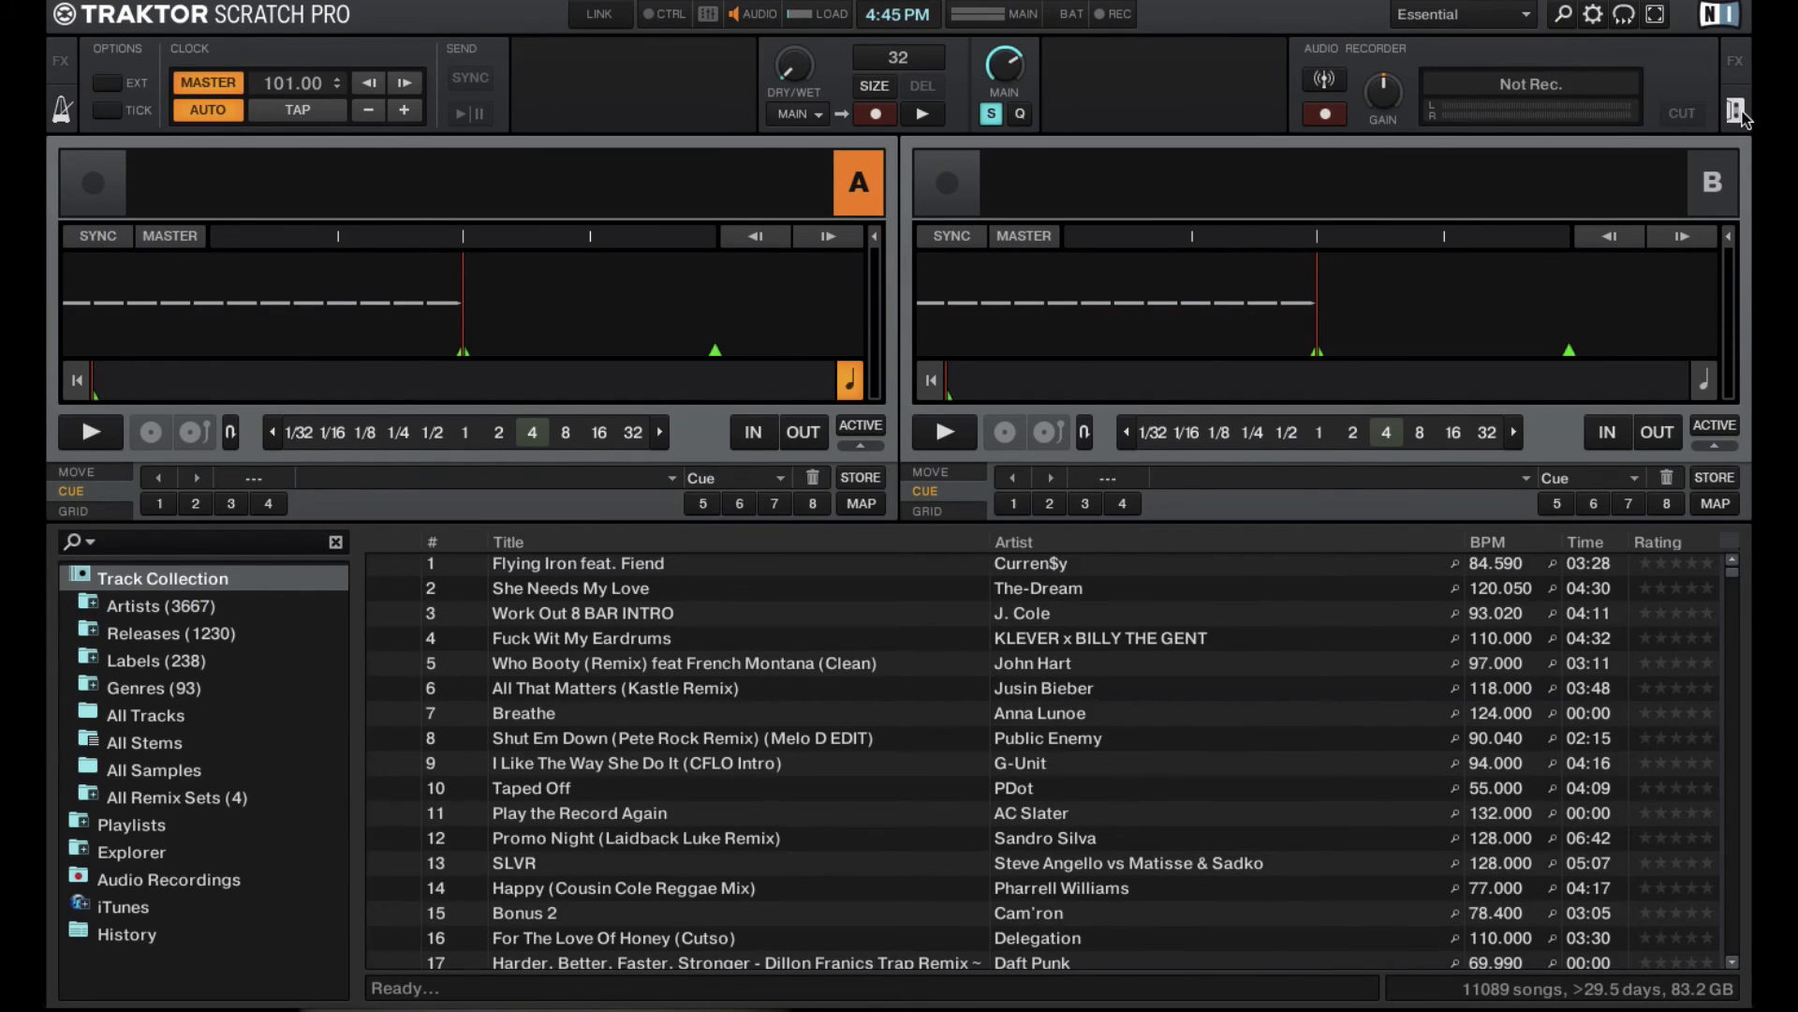